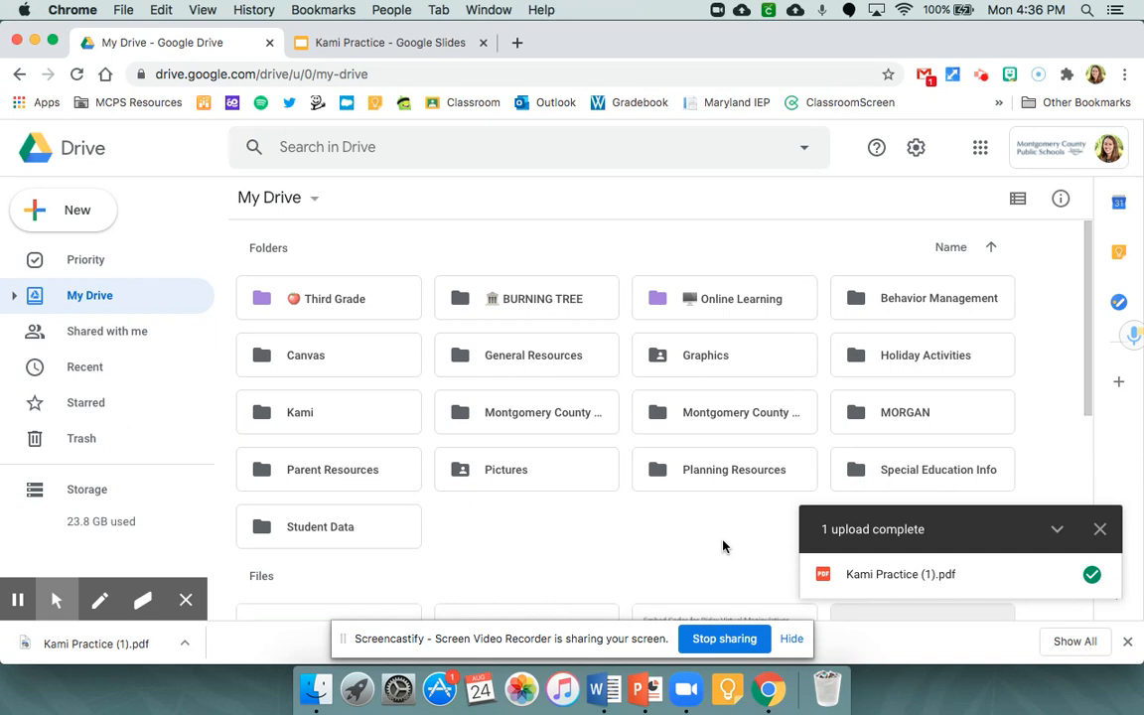
Step: Dismiss the upload notification in Drive and locate the Kami Practice (1).pdf file among the files in My Drive
{"action": "scroll", "coordinate": [723, 546], "scroll_direction": "down", "scroll_amount": 5}
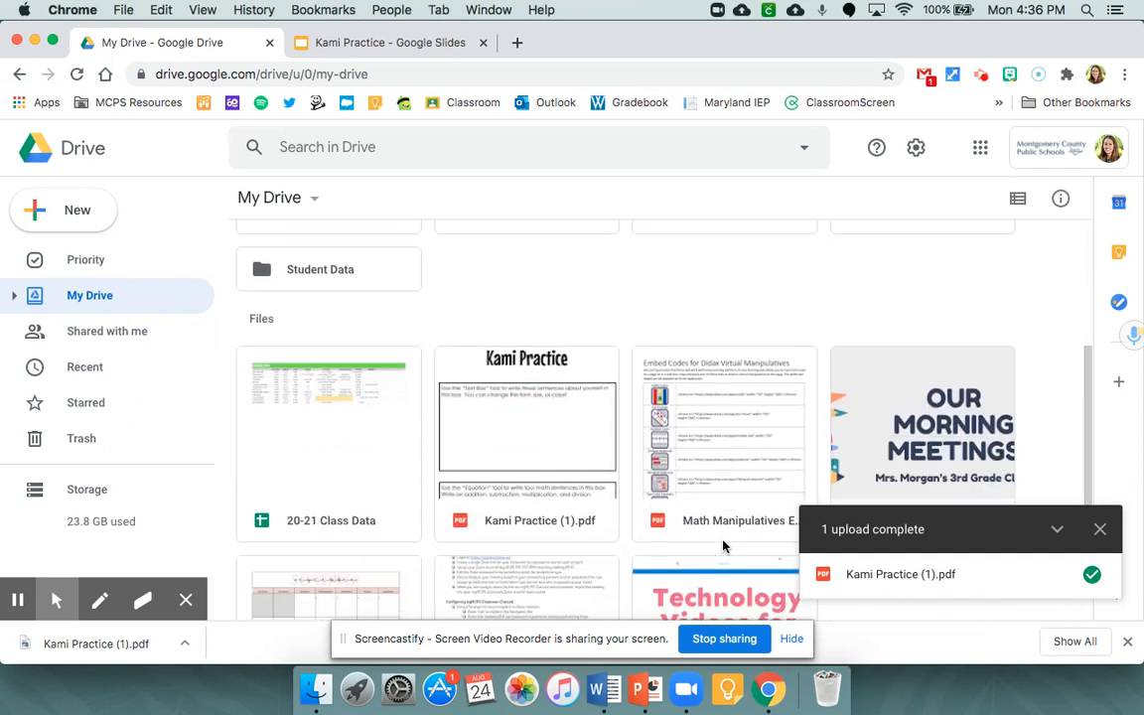
{"action": "left_click", "coordinate": [1098, 530]}
{"action": "scroll", "coordinate": [572, 434], "scroll_direction": "up", "scroll_amount": 5}
{"action": "scroll", "coordinate": [540, 465], "scroll_direction": "down", "scroll_amount": 4}
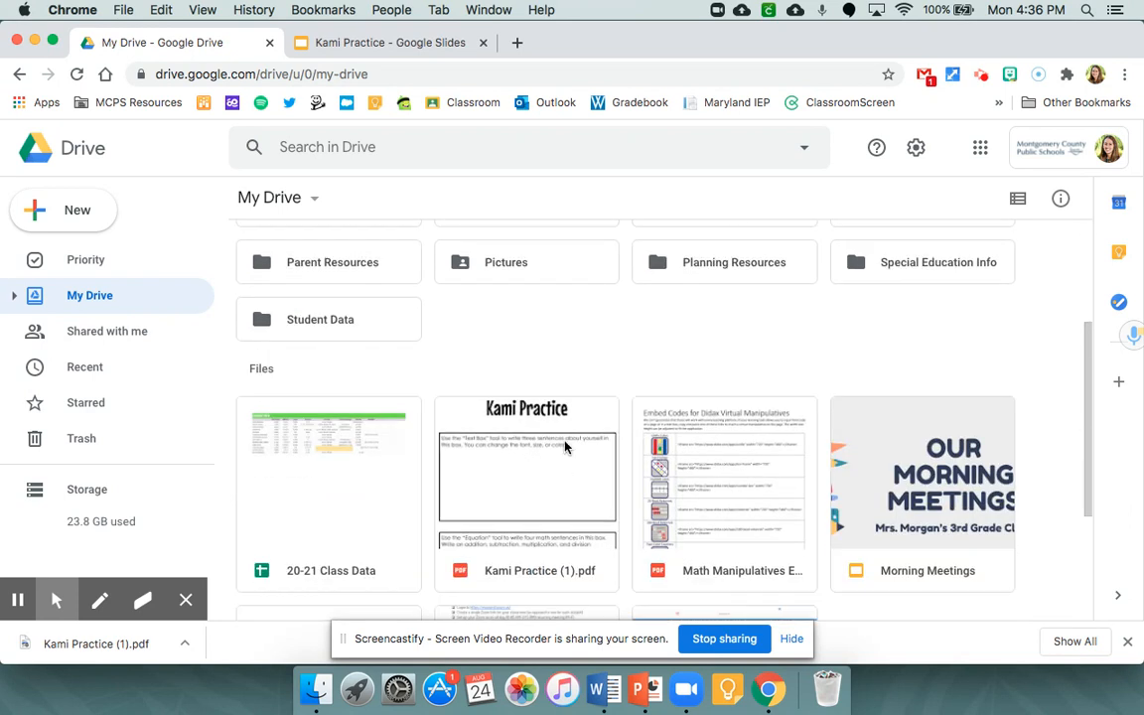
Step: Open myMCPS Classroom from the MCPS Resources bookmarks in a new browser tab and enter the unpublished homeroom course
{"action": "left_click", "coordinate": [517, 42]}
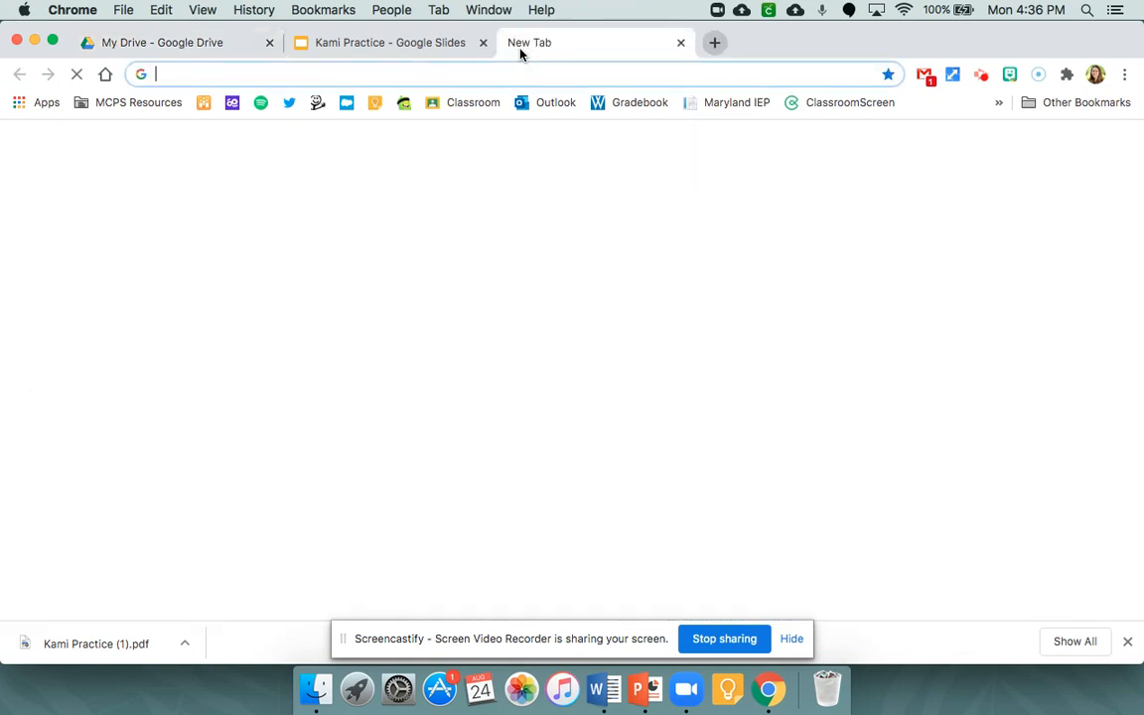
{"action": "left_click", "coordinate": [140, 109]}
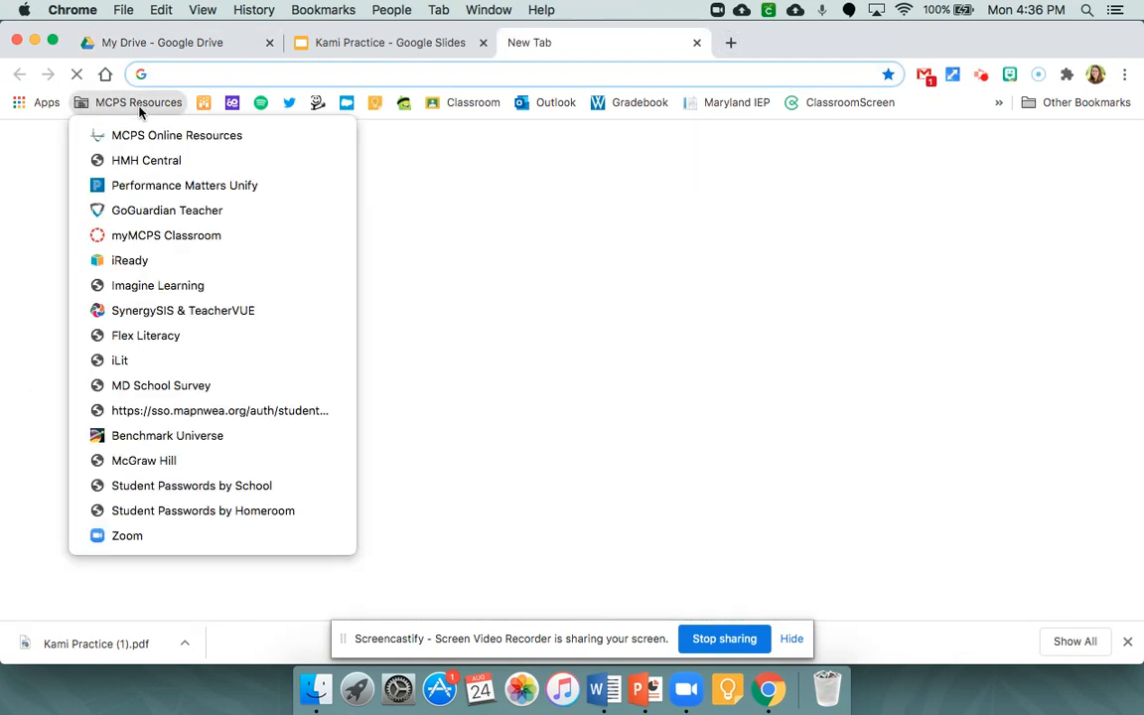
{"action": "left_click", "coordinate": [152, 237]}
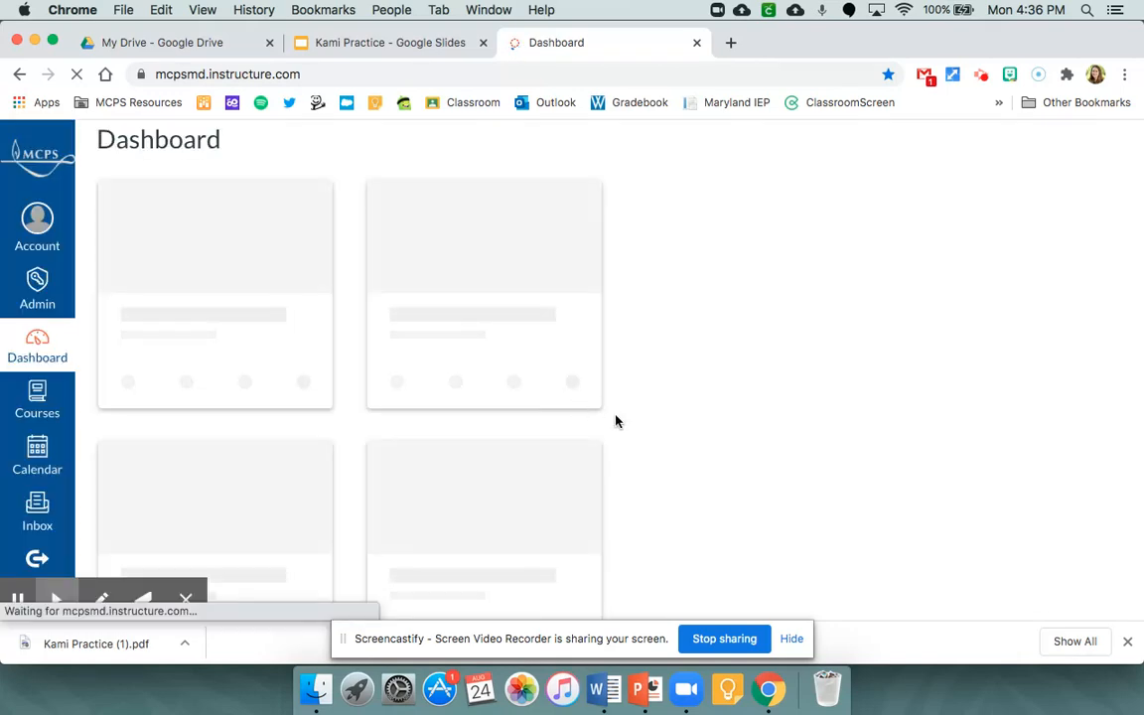
{"action": "scroll", "coordinate": [633, 429], "scroll_direction": "down", "scroll_amount": 3}
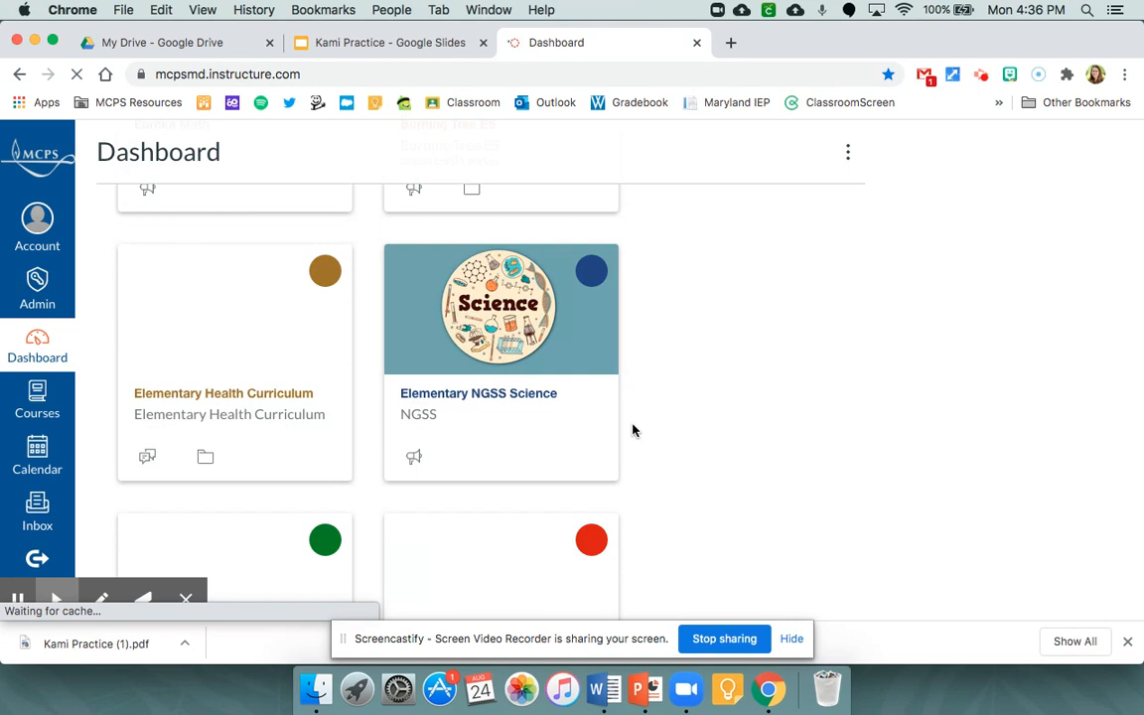
{"action": "scroll", "coordinate": [221, 326], "scroll_direction": "down", "scroll_amount": 3}
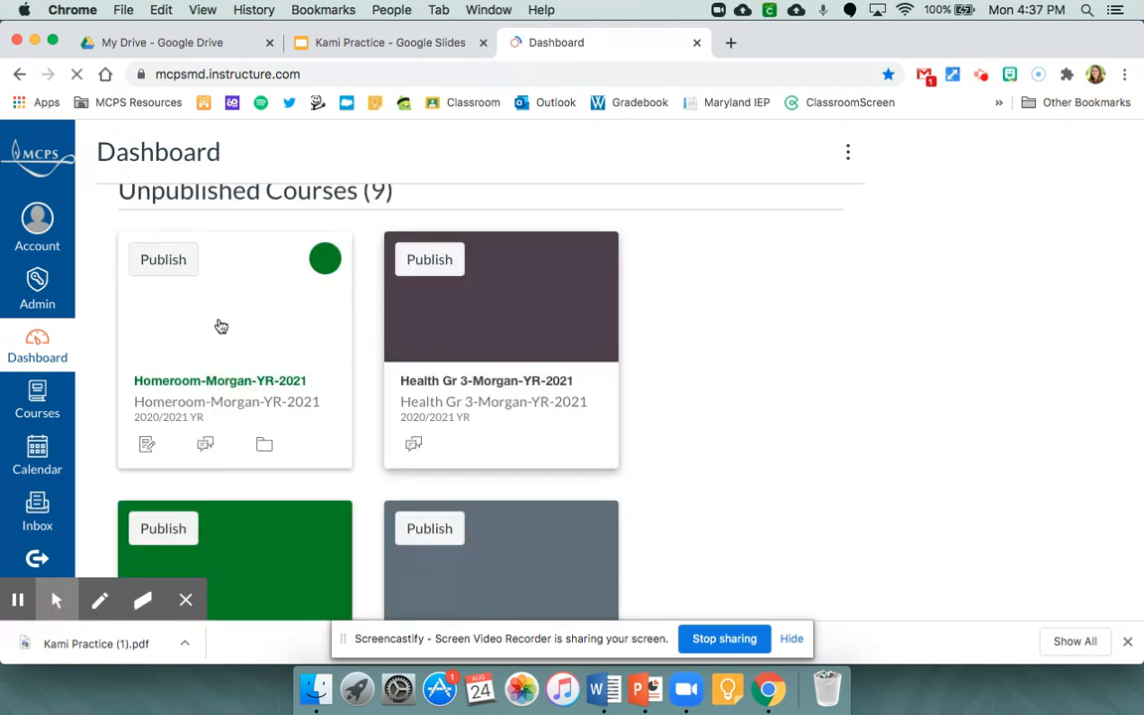
{"action": "left_click", "coordinate": [218, 298]}
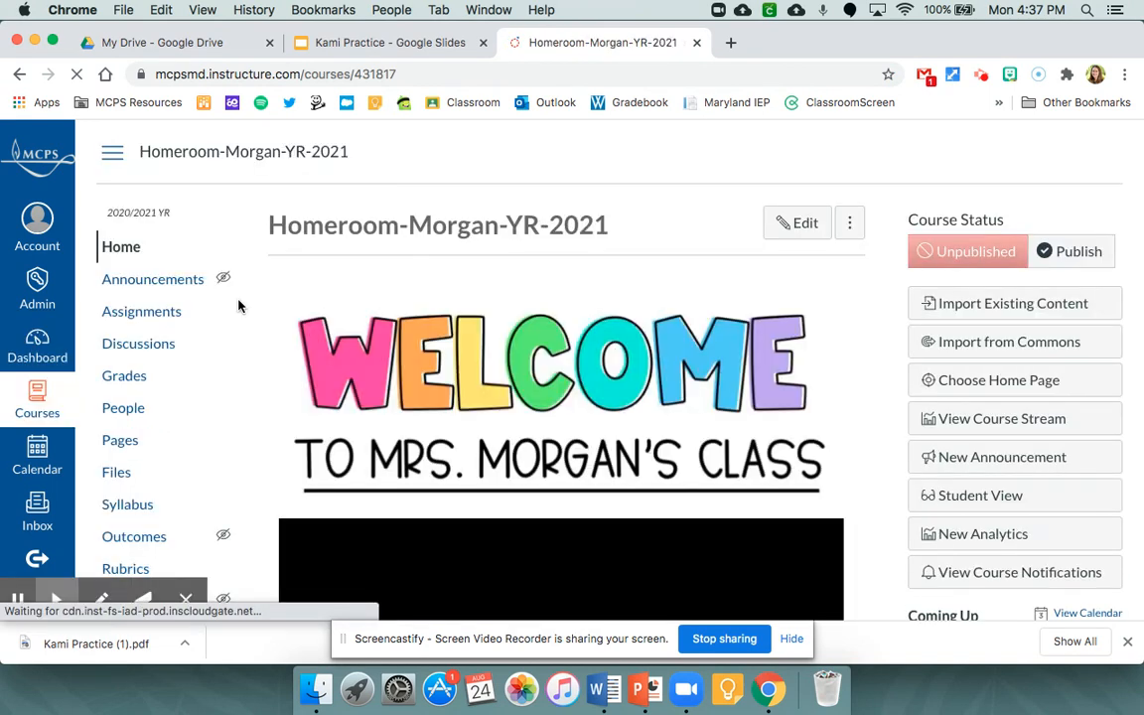
Step: Create a new assignment in the homeroom course and title it "Kami Practice"
{"action": "left_click", "coordinate": [144, 314]}
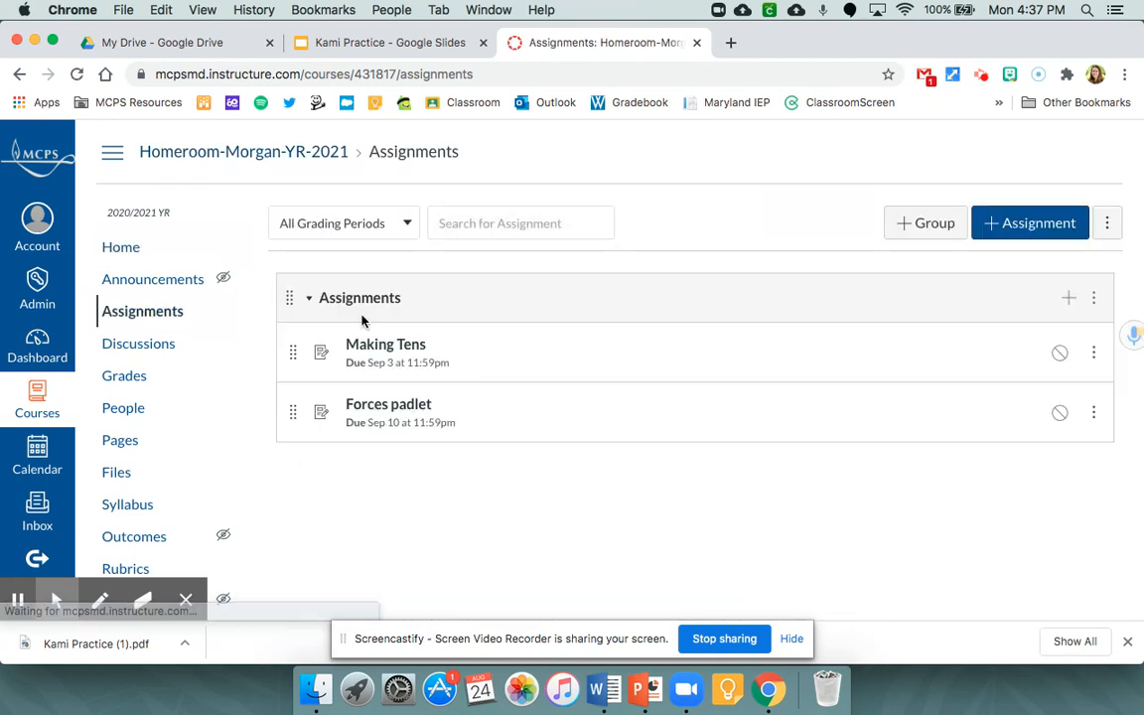
{"action": "left_click", "coordinate": [1025, 228]}
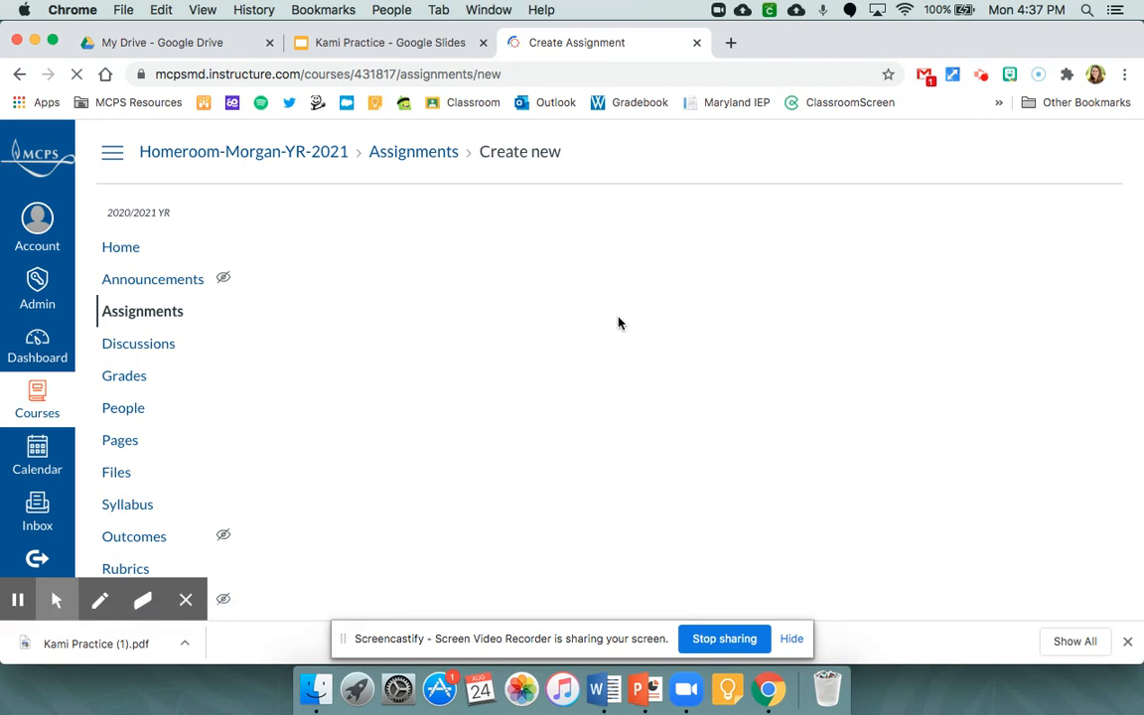
{"action": "type", "text": "K"}
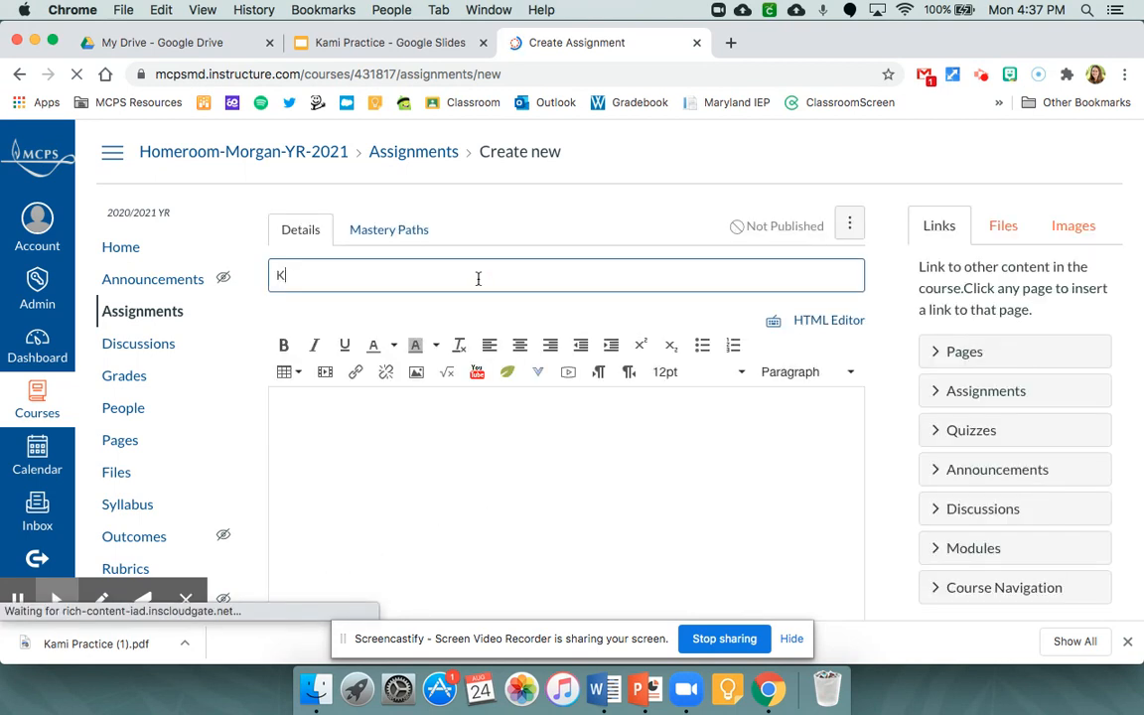
{"action": "type", "text": "ami Practice"}
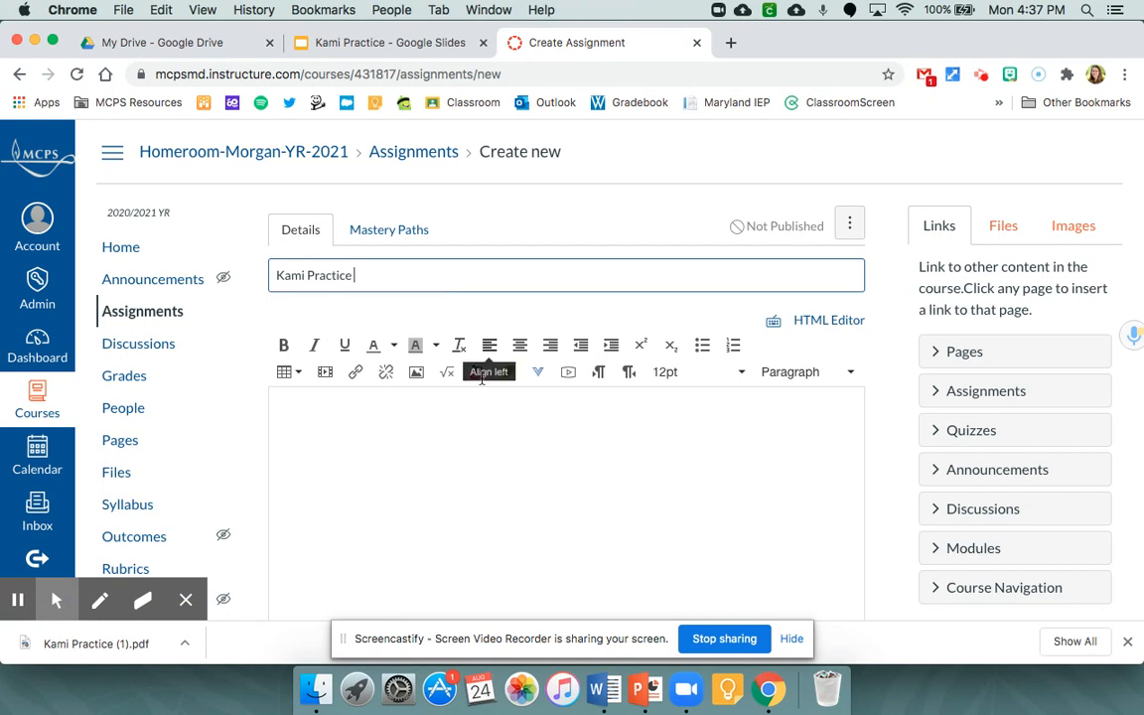
{"action": "left_click", "coordinate": [486, 421]}
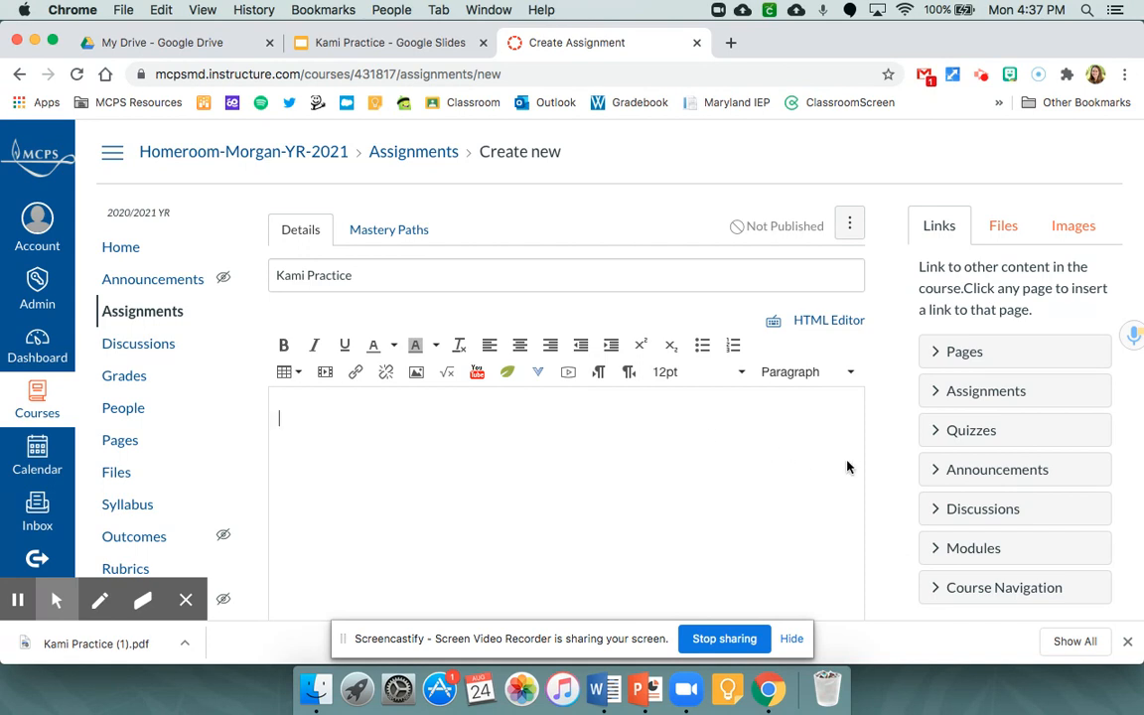
Step: With External Tool as the submission type, find and choose Kami Google Drive Assignment as the tool
{"action": "scroll", "coordinate": [882, 458], "scroll_direction": "down", "scroll_amount": 10}
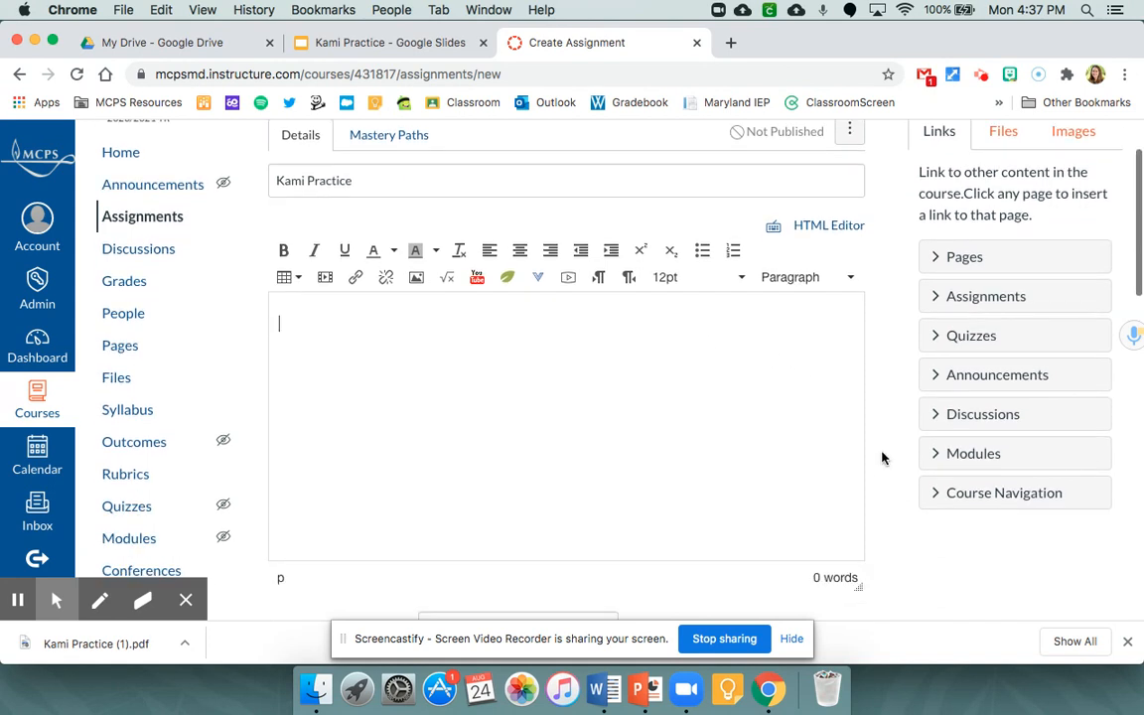
{"action": "scroll", "coordinate": [882, 458], "scroll_direction": "down", "scroll_amount": 2}
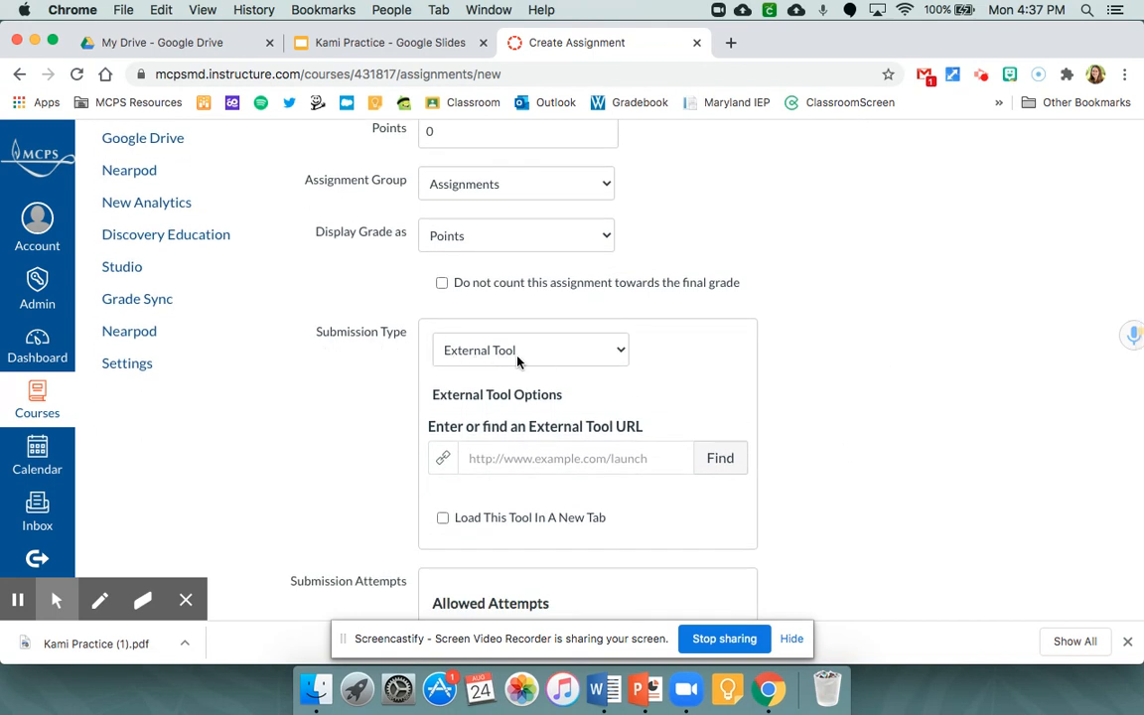
{"action": "left_click", "coordinate": [705, 464]}
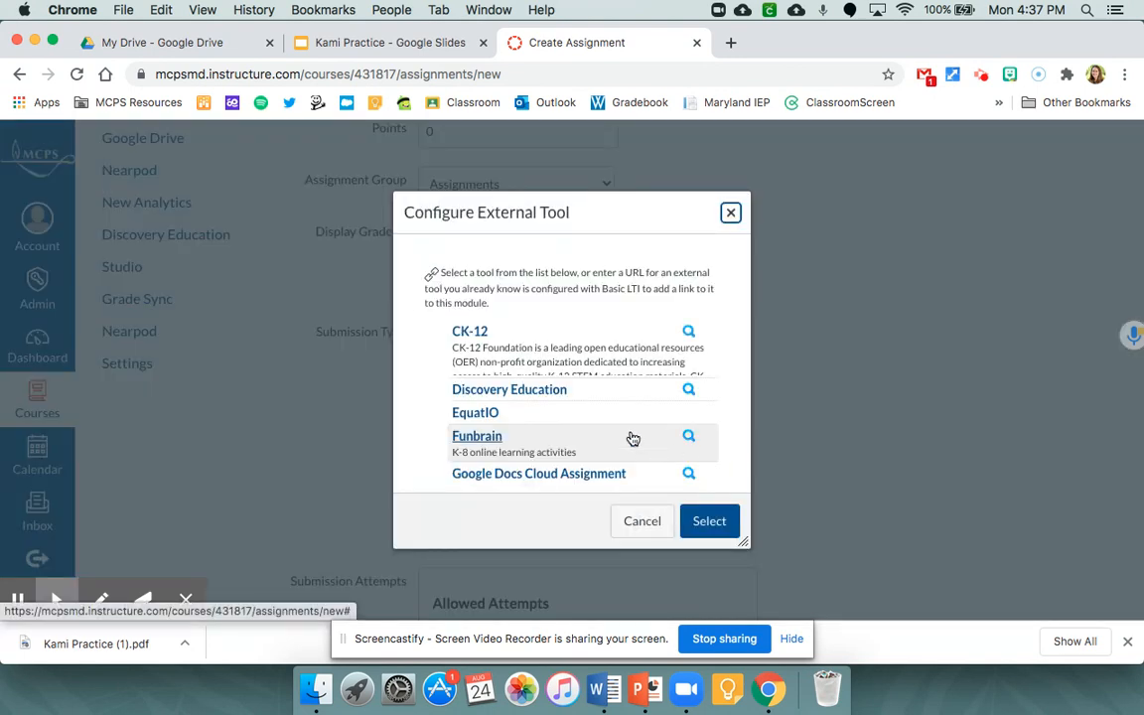
{"action": "scroll", "coordinate": [630, 439], "scroll_direction": "down", "scroll_amount": 5}
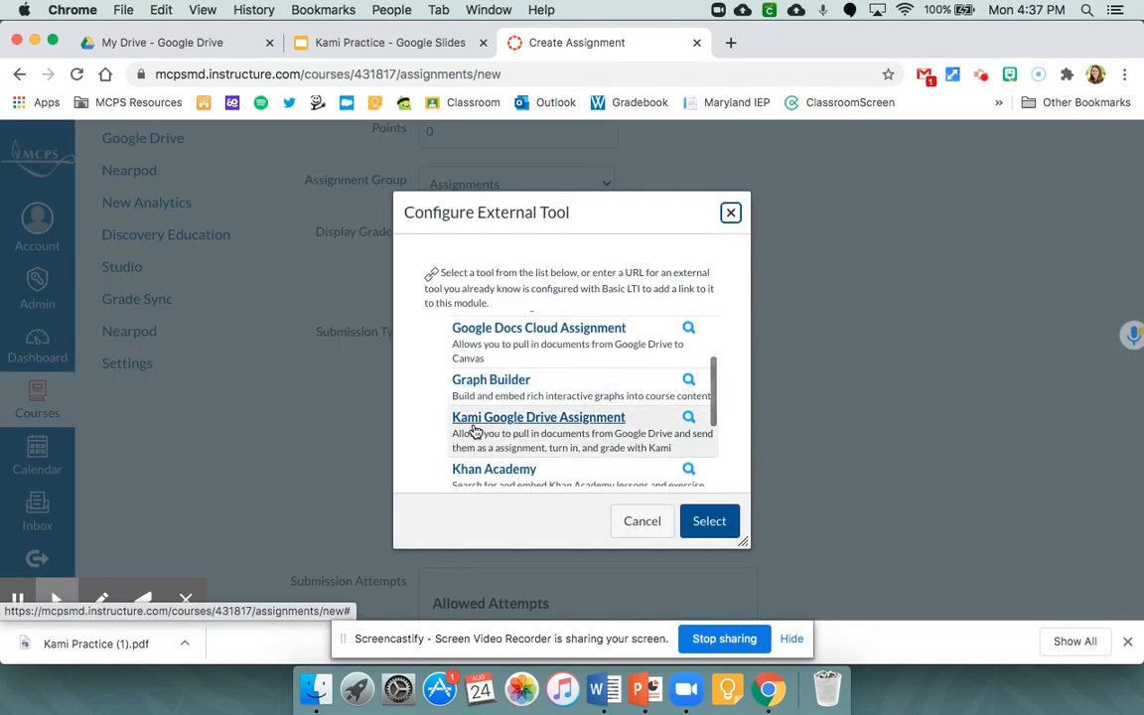
{"action": "left_click", "coordinate": [588, 424]}
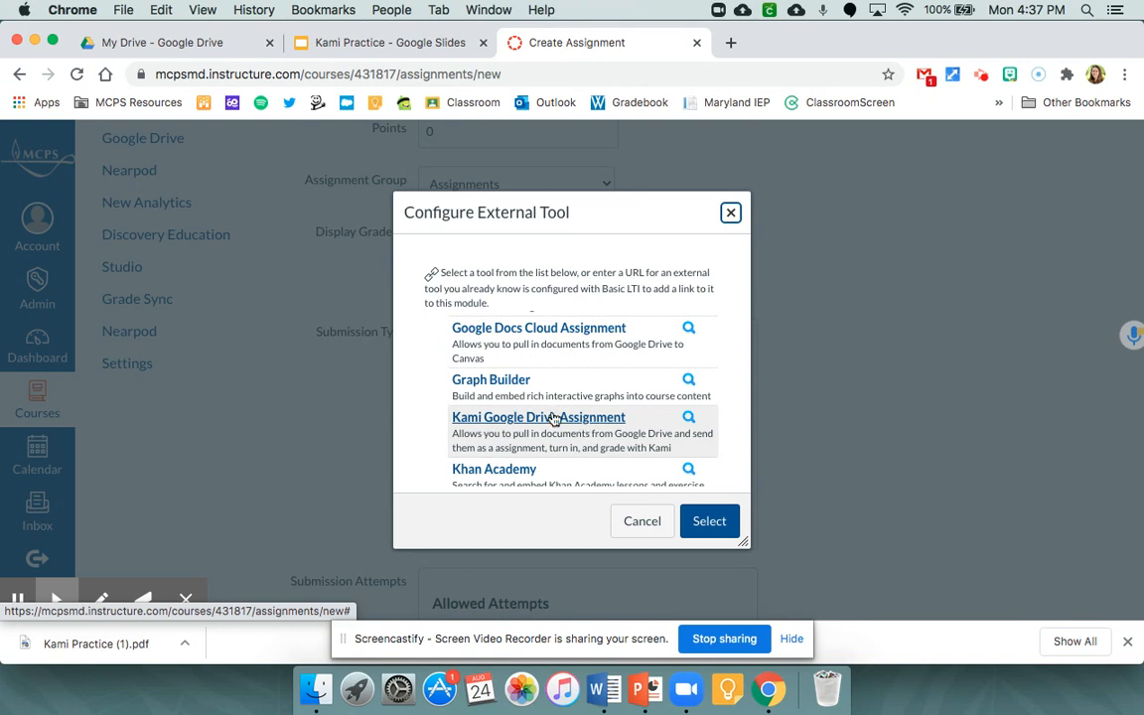
{"action": "left_click", "coordinate": [553, 420]}
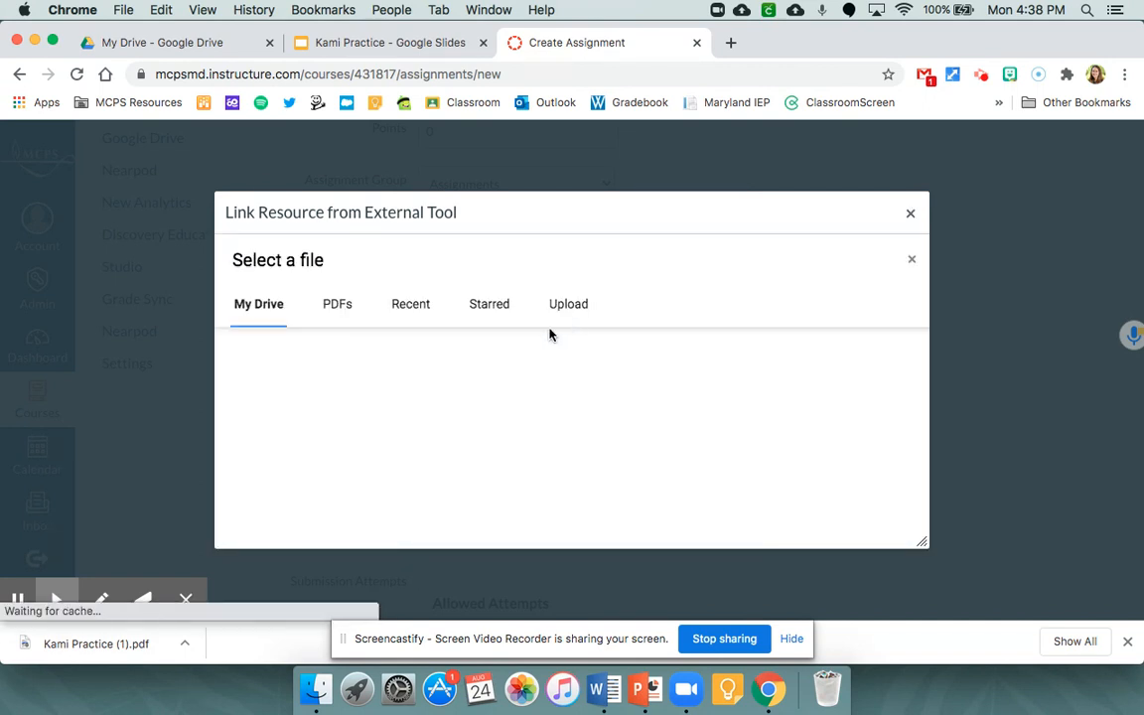
Step: Link the Kami Practice PDF from My Drive as the tool's resource and confirm the external tool selection
{"action": "scroll", "coordinate": [513, 422], "scroll_direction": "down", "scroll_amount": 5}
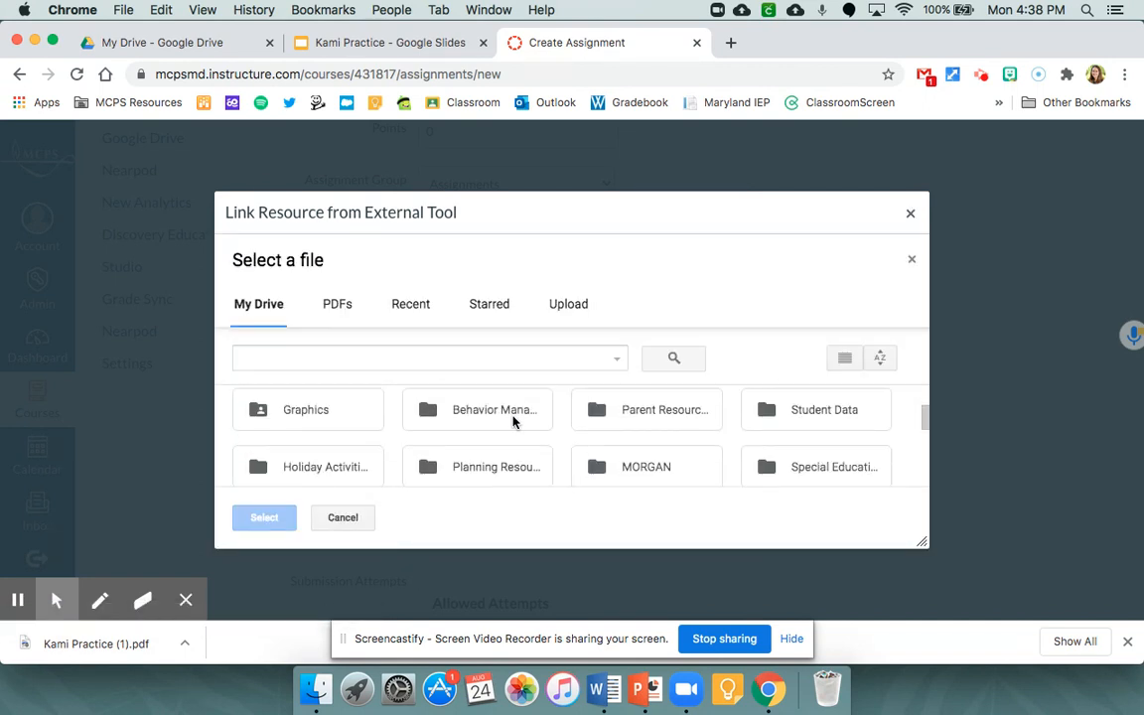
{"action": "scroll", "coordinate": [328, 415], "scroll_direction": "up", "scroll_amount": 1}
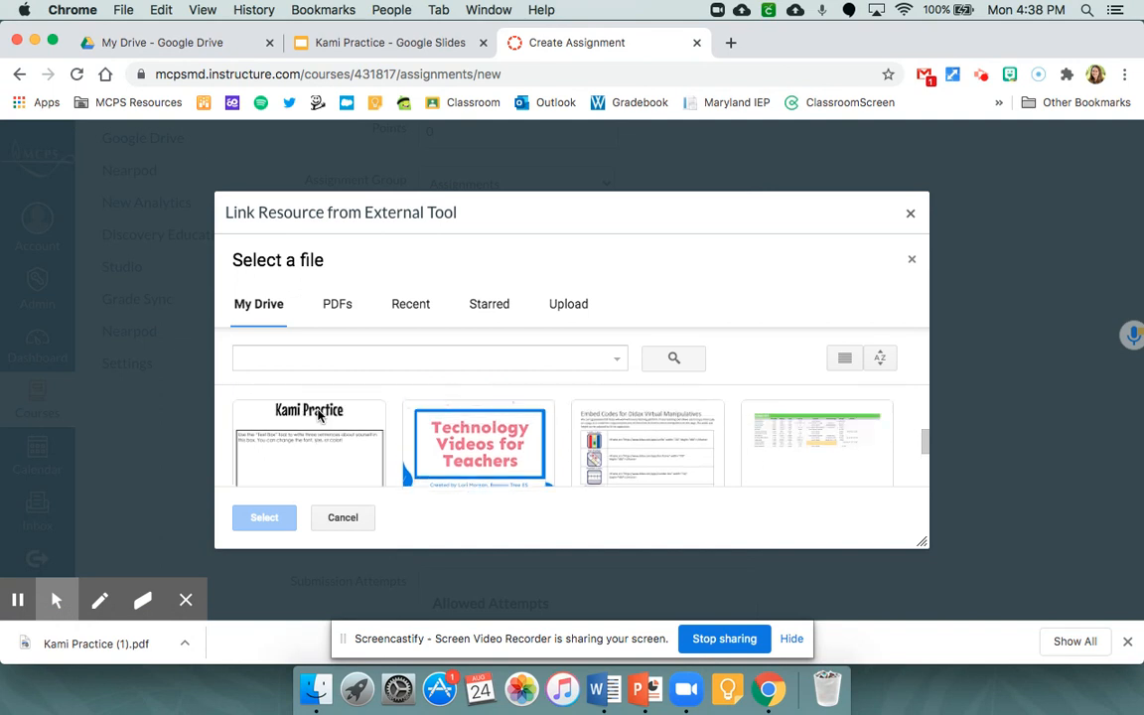
{"action": "left_click", "coordinate": [301, 437]}
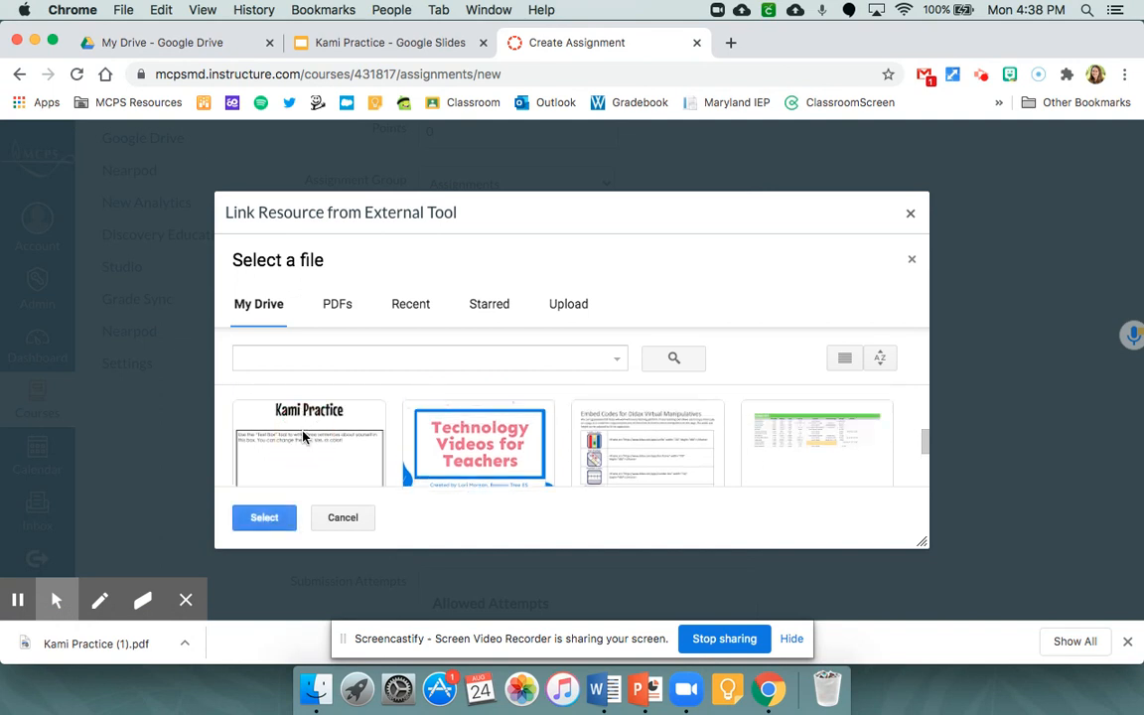
{"action": "left_click", "coordinate": [264, 518]}
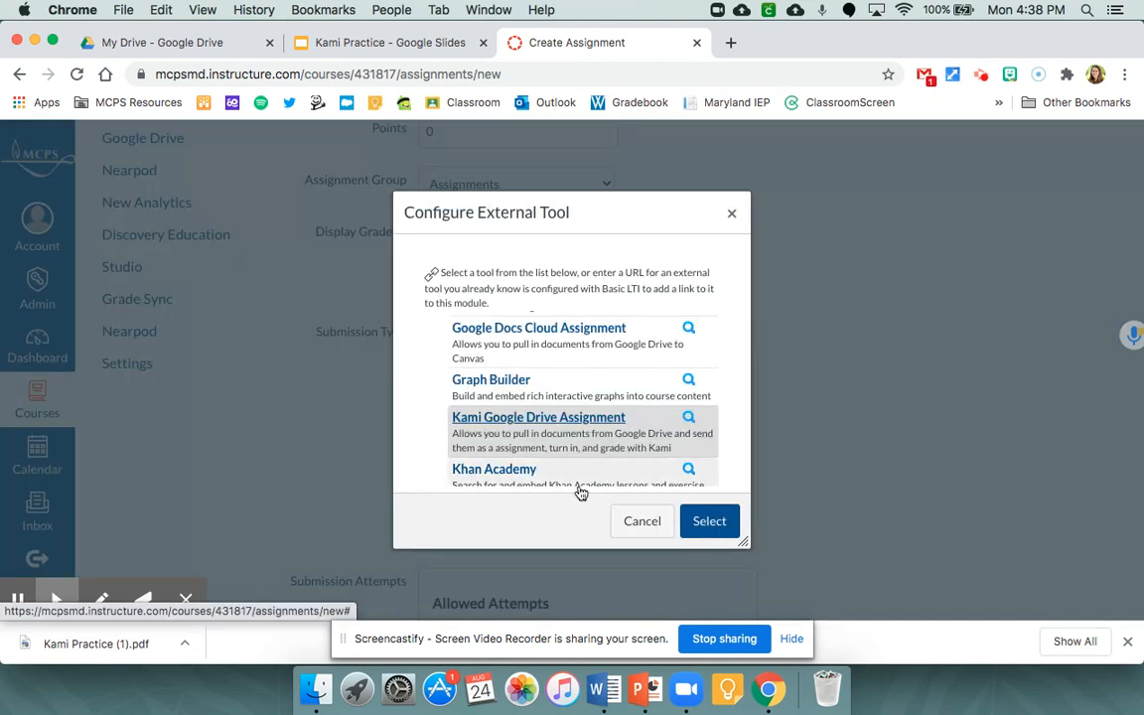
{"action": "left_click", "coordinate": [708, 523]}
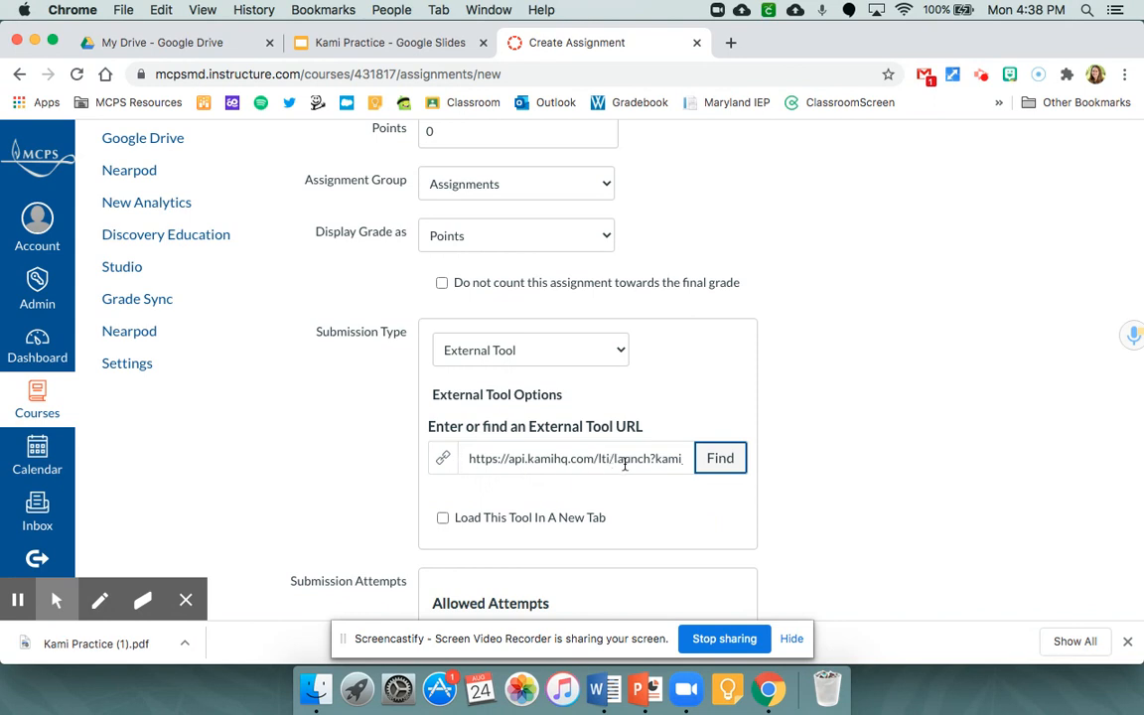
Step: Set the assignment's due date to September 11, 2020 and save it without publishing
{"action": "scroll", "coordinate": [850, 509], "scroll_direction": "down", "scroll_amount": 10}
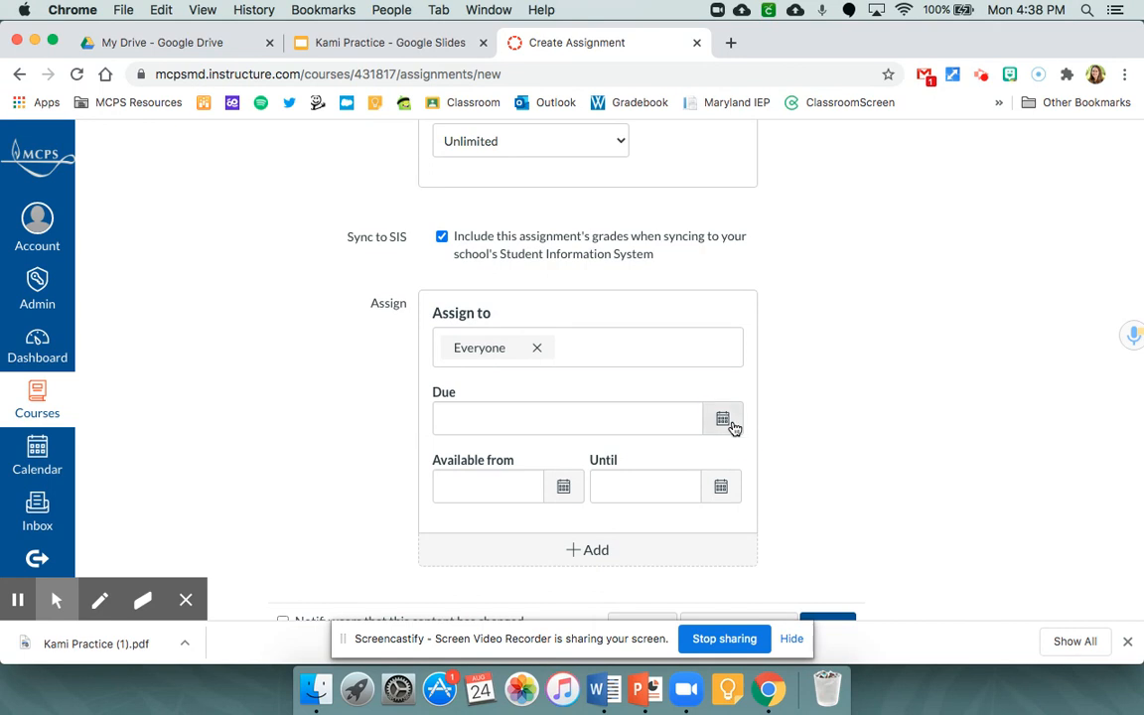
{"action": "left_click", "coordinate": [723, 420]}
{"action": "left_click", "coordinate": [632, 177]}
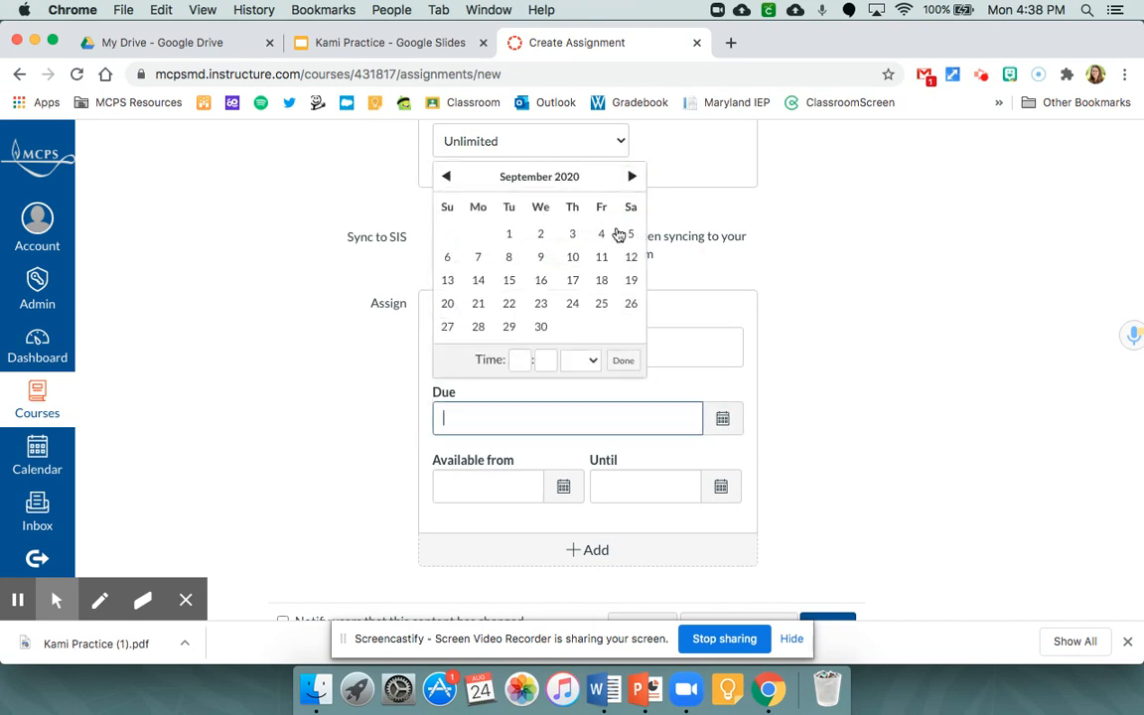
{"action": "left_click", "coordinate": [601, 256]}
{"action": "scroll", "coordinate": [839, 434], "scroll_direction": "down", "scroll_amount": 2}
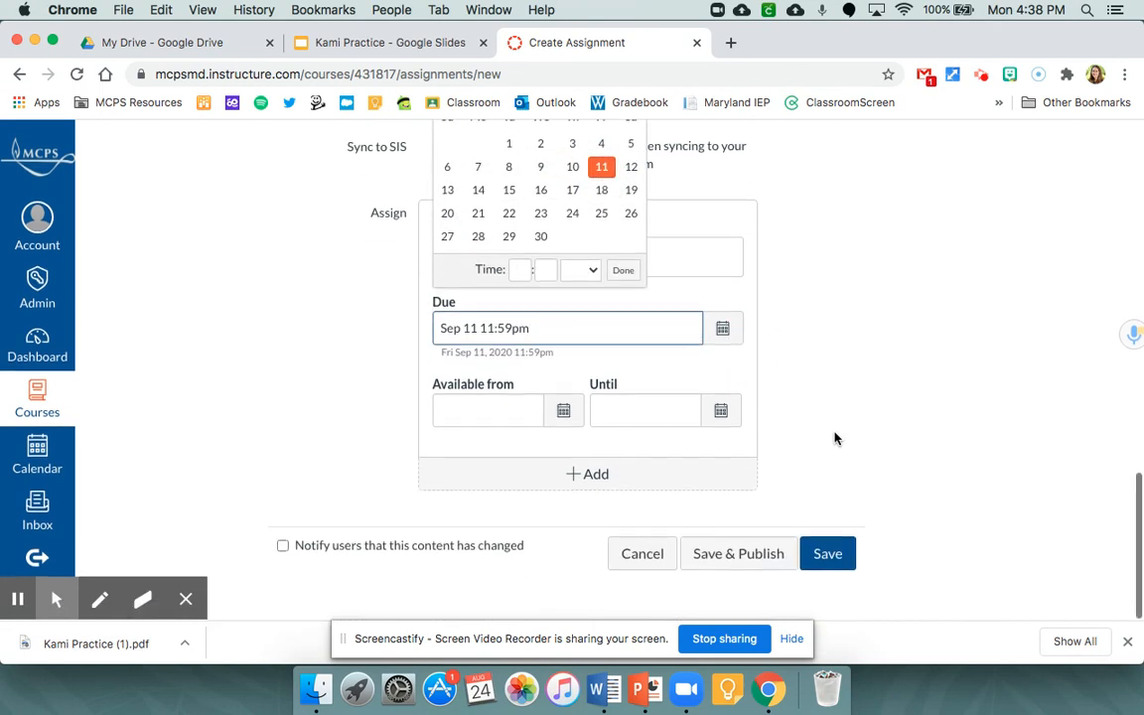
{"action": "left_click", "coordinate": [823, 554]}
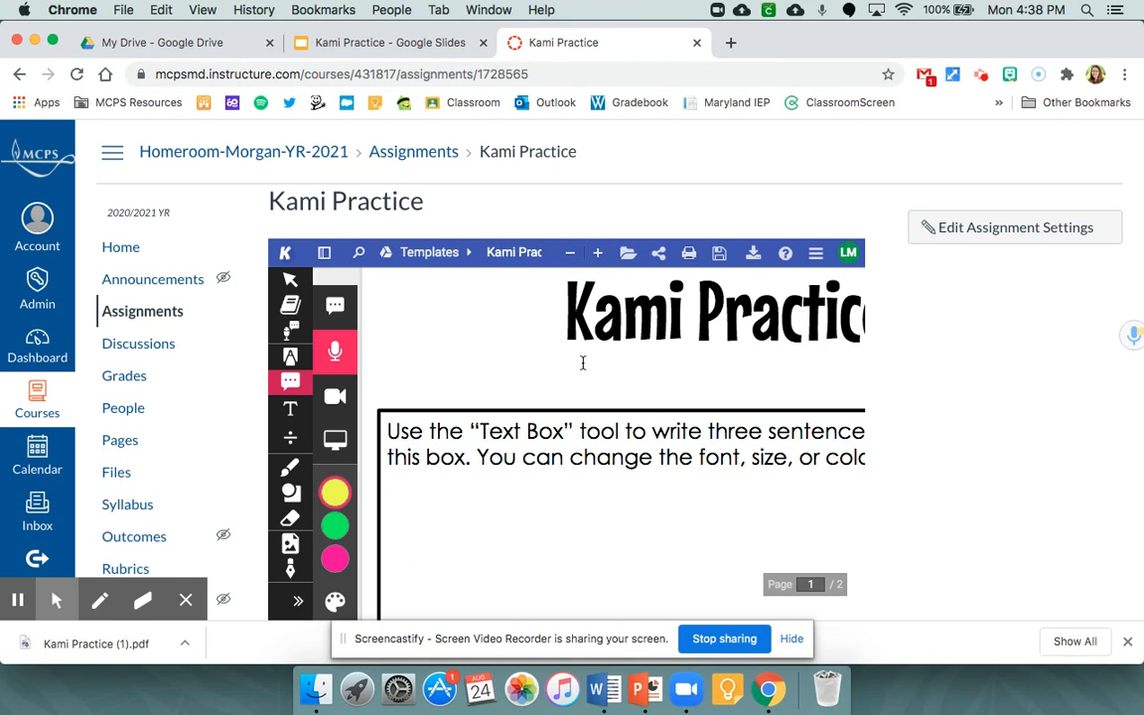
Step: Zoom out the embedded Kami document until the full width of the page fits in the viewer
{"action": "scroll", "coordinate": [680, 426], "scroll_direction": "right", "scroll_amount": 5}
{"action": "scroll", "coordinate": [680, 419], "scroll_direction": "left", "scroll_amount": 5}
{"action": "scroll", "coordinate": [679, 419], "scroll_direction": "left", "scroll_amount": 5}
{"action": "left_click", "coordinate": [569, 256]}
{"action": "left_click", "coordinate": [569, 256]}
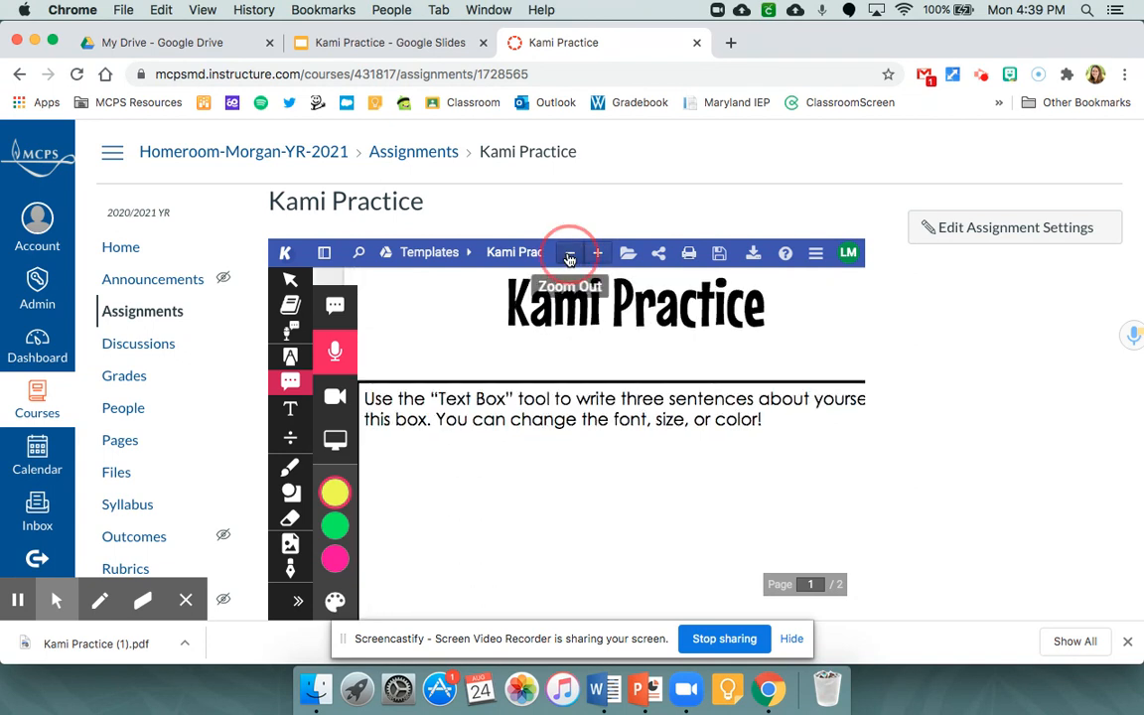
{"action": "left_click", "coordinate": [569, 256]}
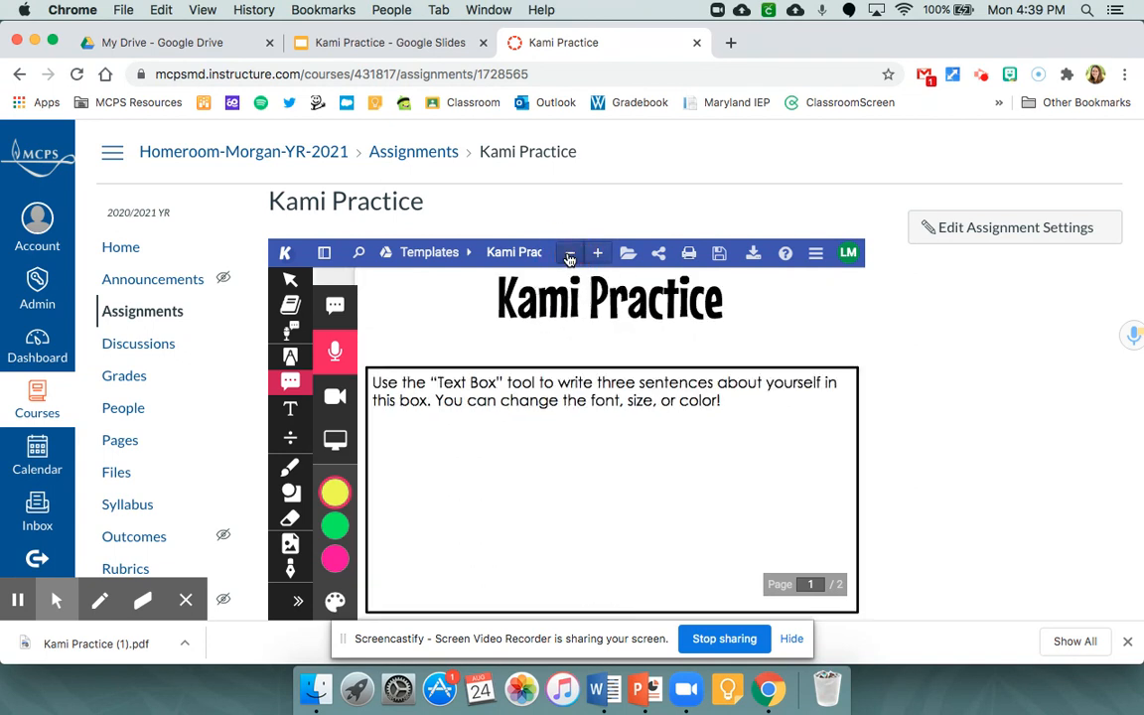
Step: Collapse the Comment tool's options, look over the practice page and switch to the Select tool
{"action": "left_click", "coordinate": [290, 382]}
{"action": "scroll", "coordinate": [644, 450], "scroll_direction": "down", "scroll_amount": 2}
{"action": "scroll", "coordinate": [643, 450], "scroll_direction": "up", "scroll_amount": 1}
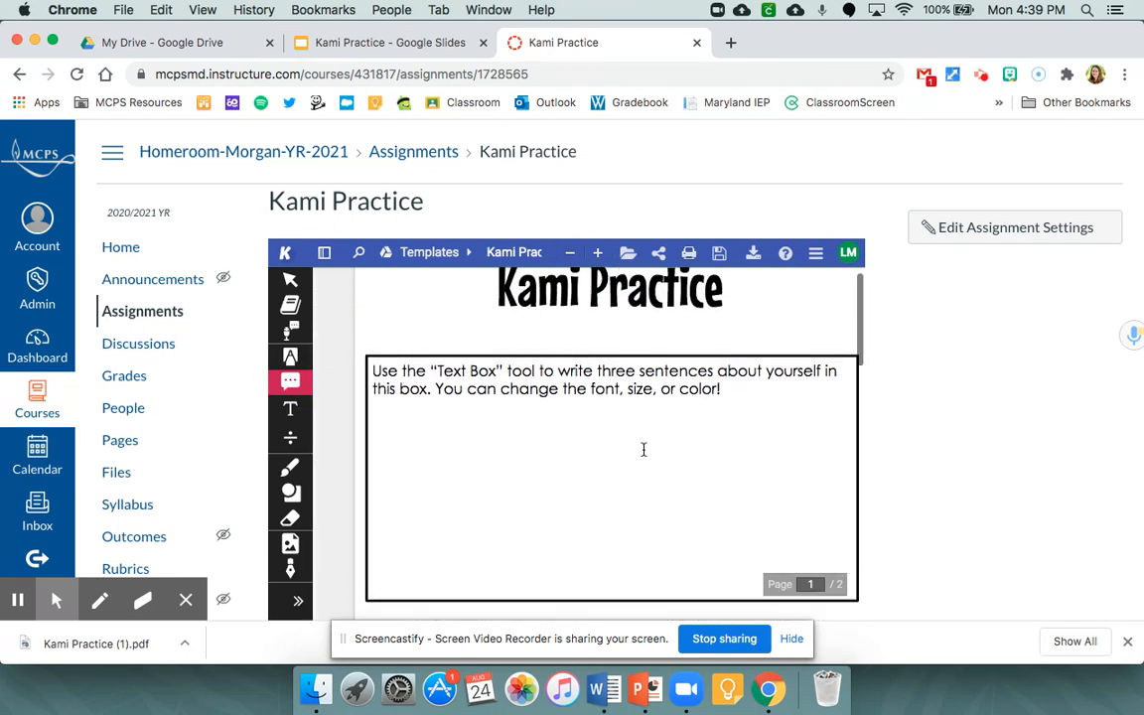
{"action": "left_click", "coordinate": [291, 282]}
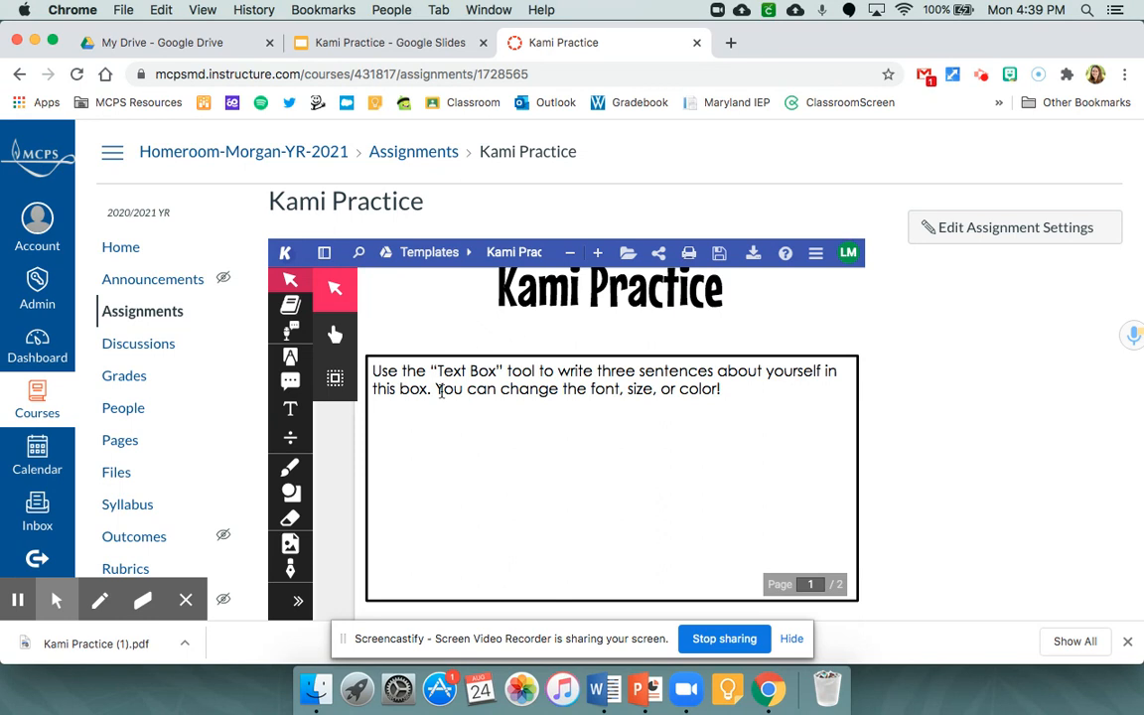
Step: Look up the word "Practice" in the page title with Kami's Dictionary tool, then close the definition
{"action": "left_click", "coordinate": [291, 310]}
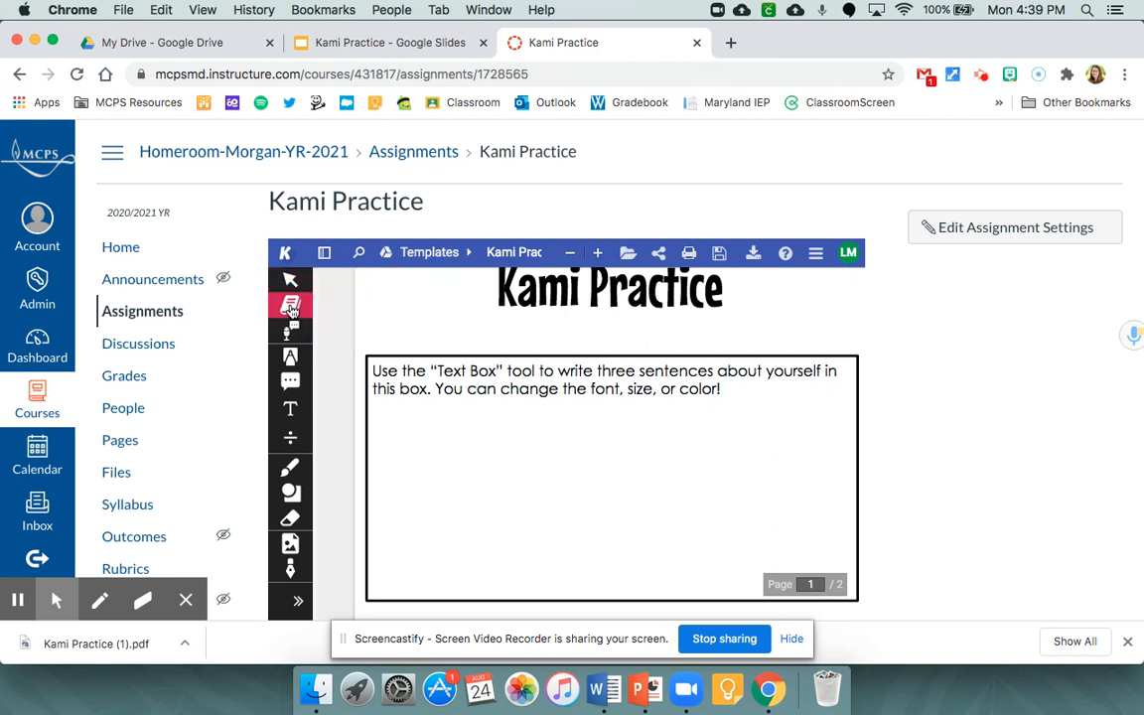
{"action": "double_click", "coordinate": [675, 292]}
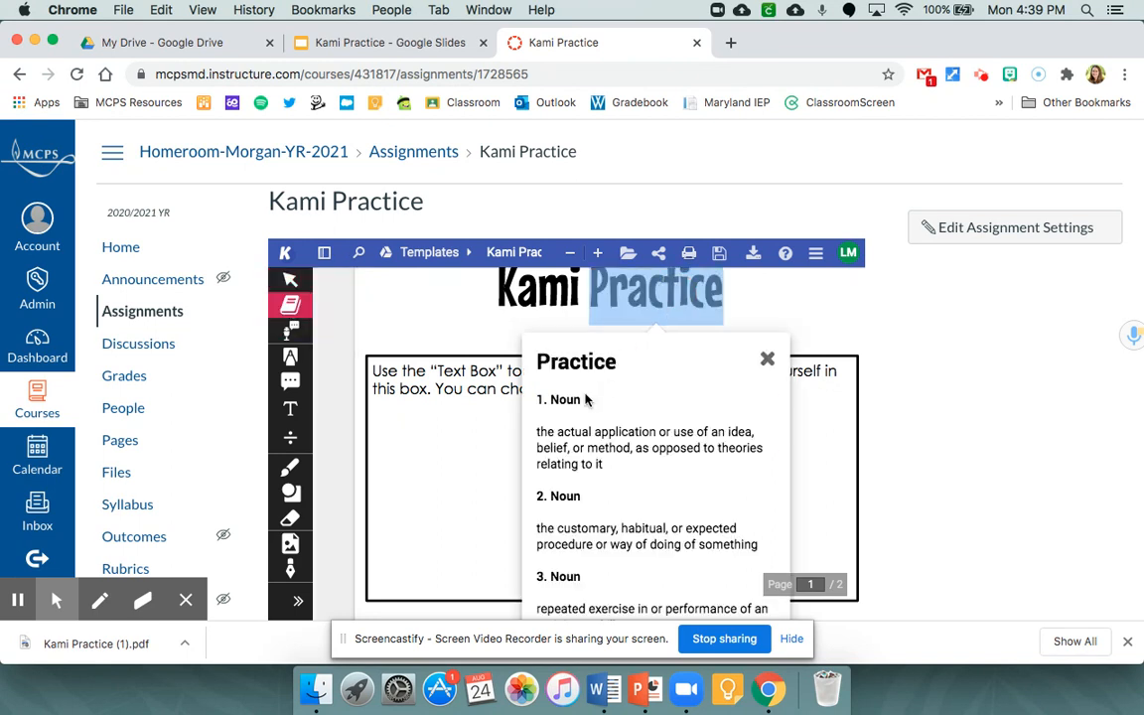
{"action": "left_click", "coordinate": [766, 359]}
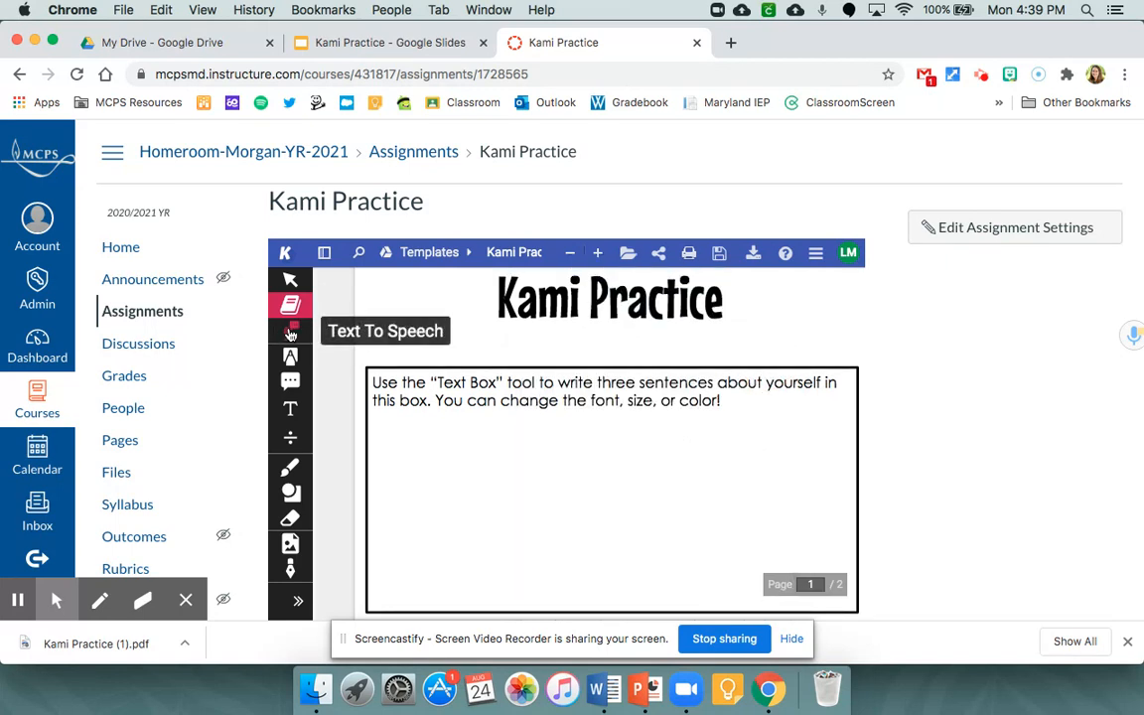
Step: Have Kami's Text To Speech tool read aloud the "Text Box" instructions in the first box
{"action": "left_click", "coordinate": [291, 331]}
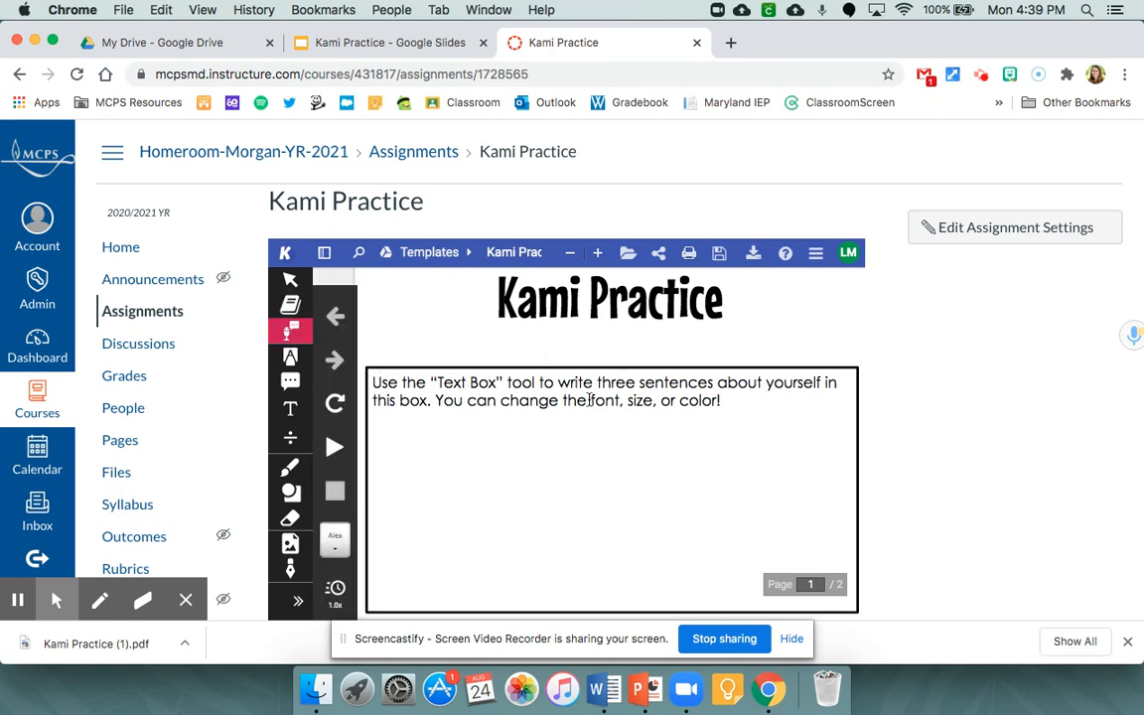
{"action": "left_click_drag", "start_coordinate": [723, 402], "coordinate": [368, 393]}
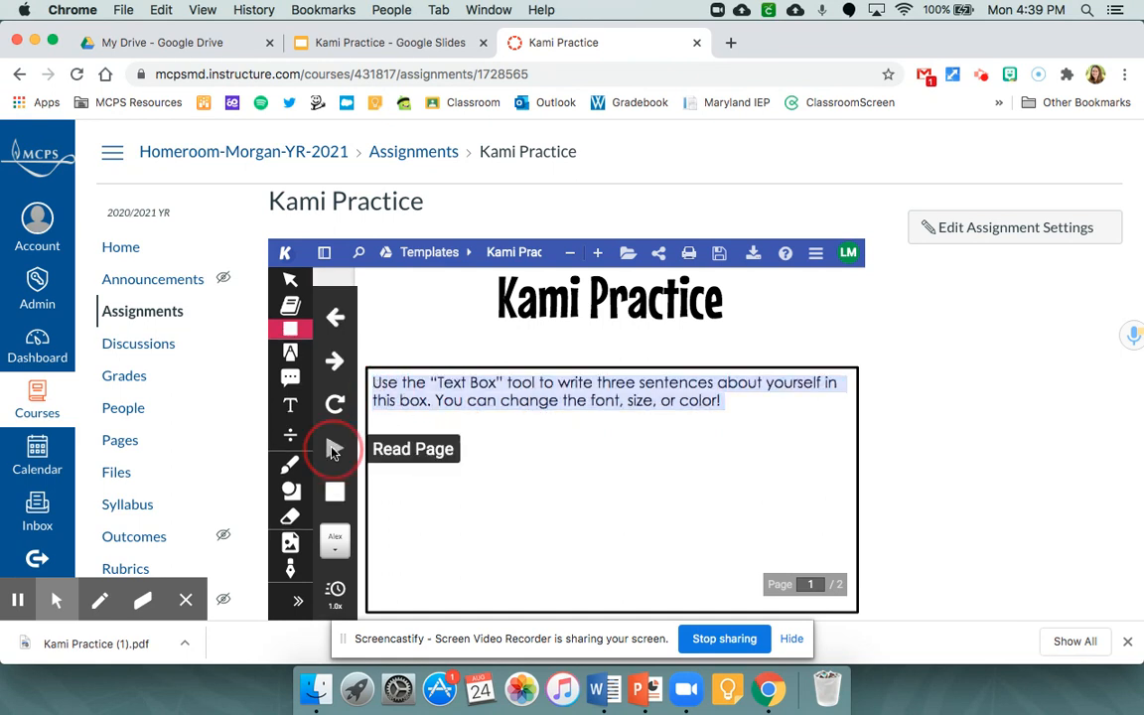
{"action": "left_click", "coordinate": [340, 452]}
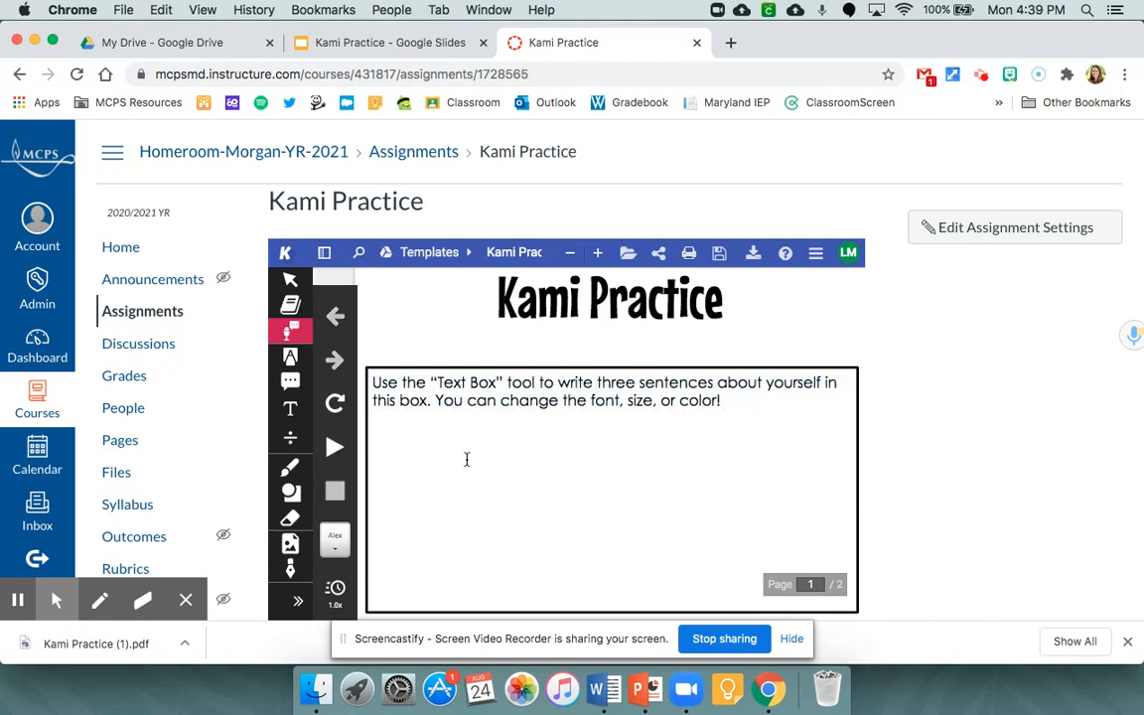
Step: Highlight the words Use the "Text Box" in yellow with the Text Highlighter and check the highlight's options
{"action": "left_click", "coordinate": [289, 358]}
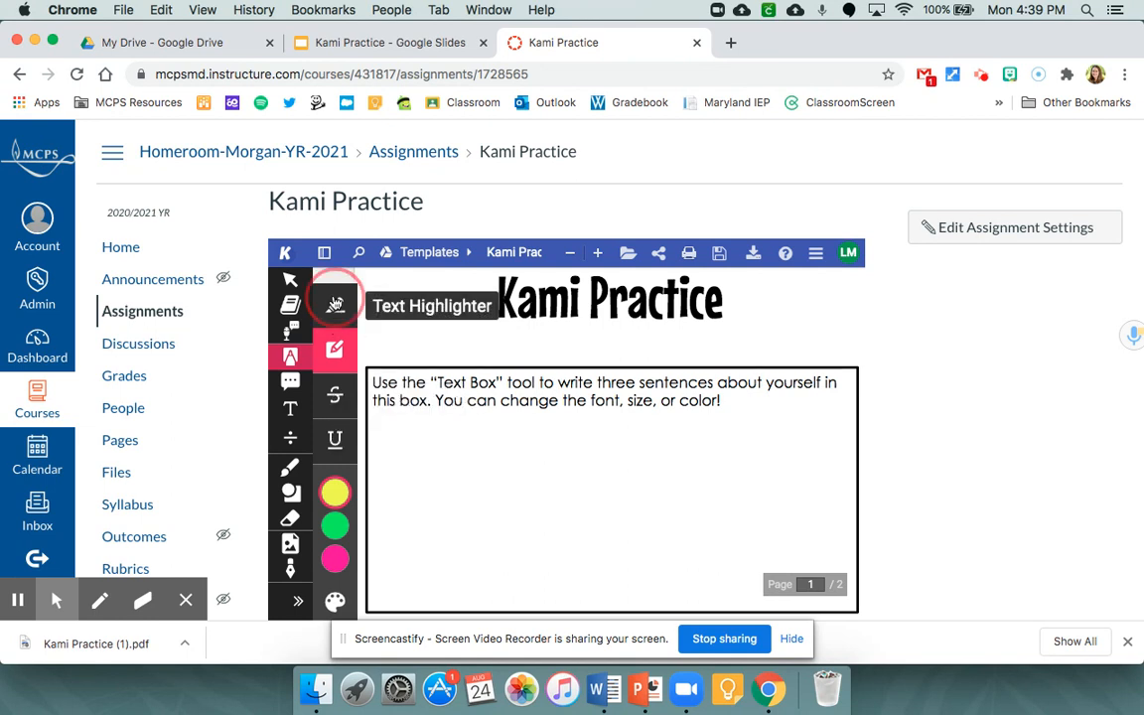
{"action": "left_click", "coordinate": [335, 305]}
{"action": "left_click_drag", "start_coordinate": [373, 383], "coordinate": [501, 383]}
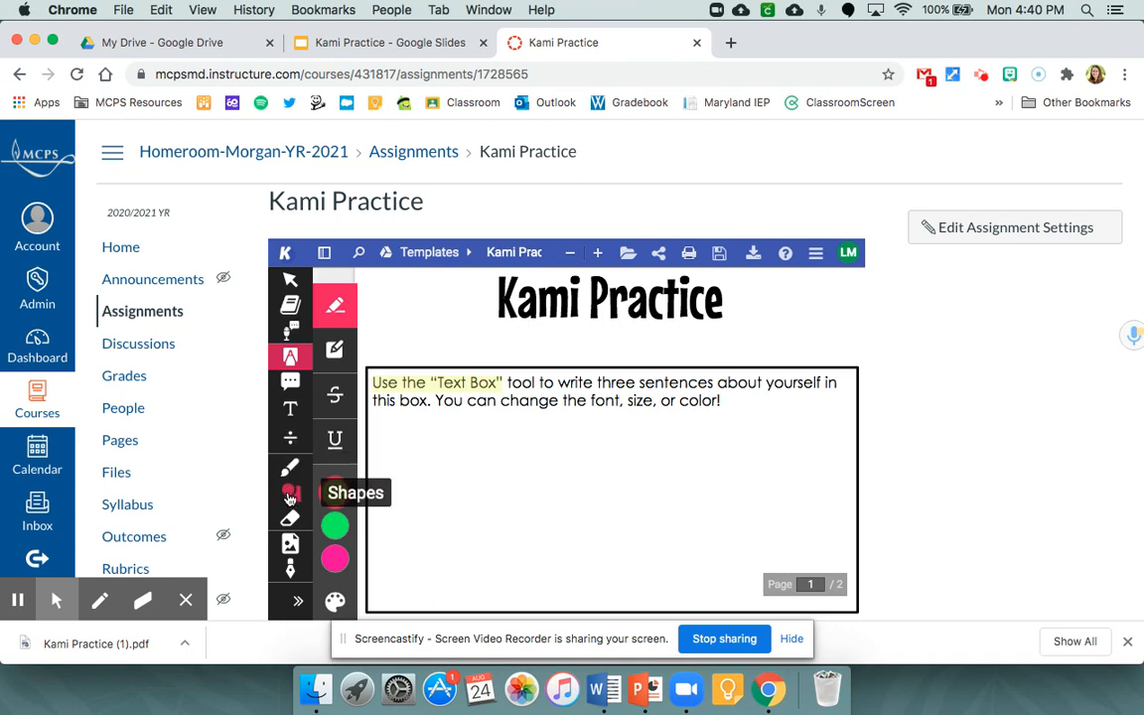
{"action": "left_click", "coordinate": [380, 383]}
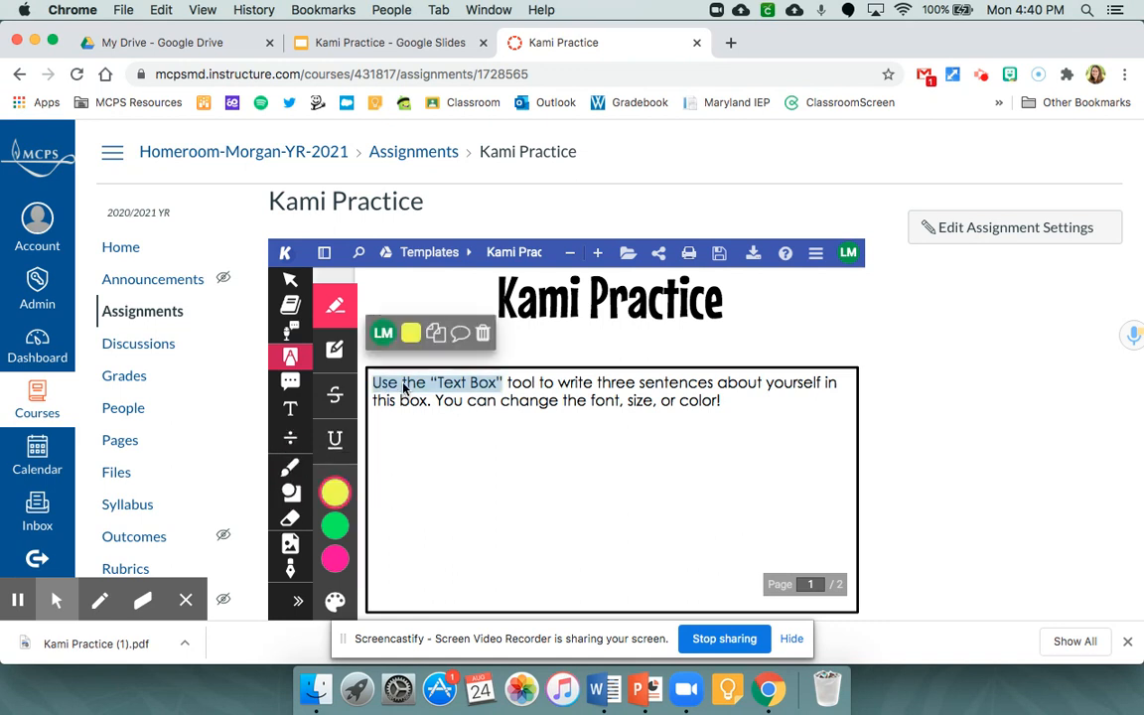
{"action": "left_click", "coordinate": [475, 385]}
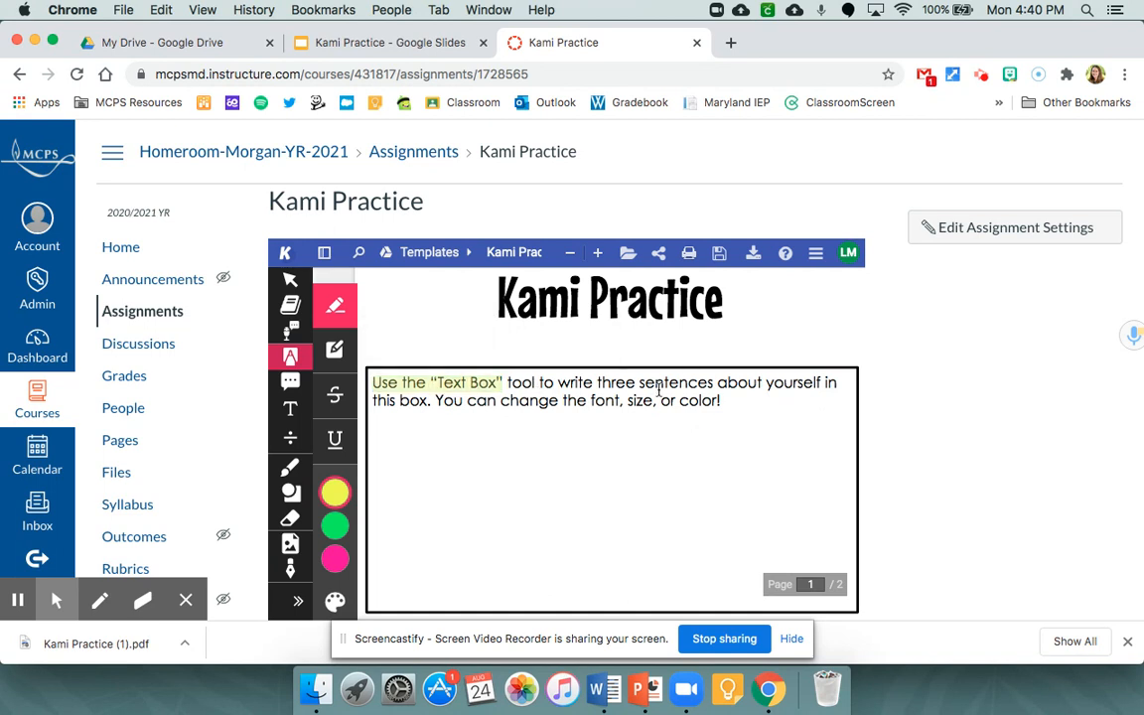
Step: Add a 30px text box reading "I am a third grade teacher." below the instructions in the first box
{"action": "left_click", "coordinate": [291, 420]}
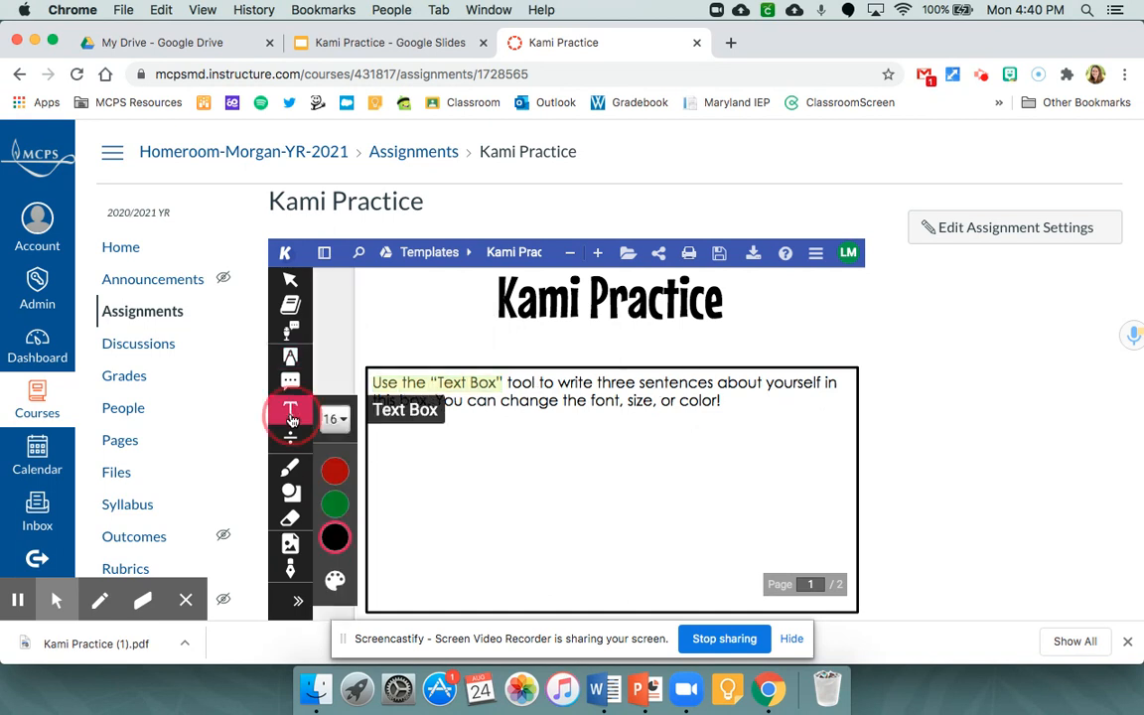
{"action": "left_click", "coordinate": [400, 440]}
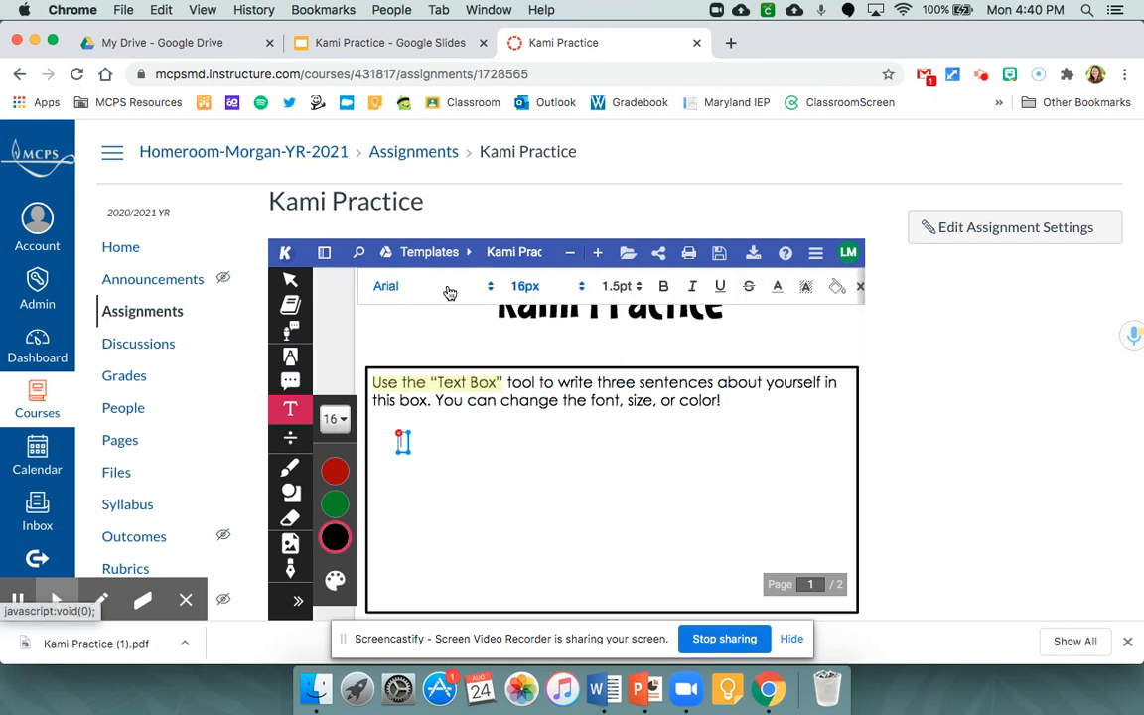
{"action": "left_click", "coordinate": [537, 287]}
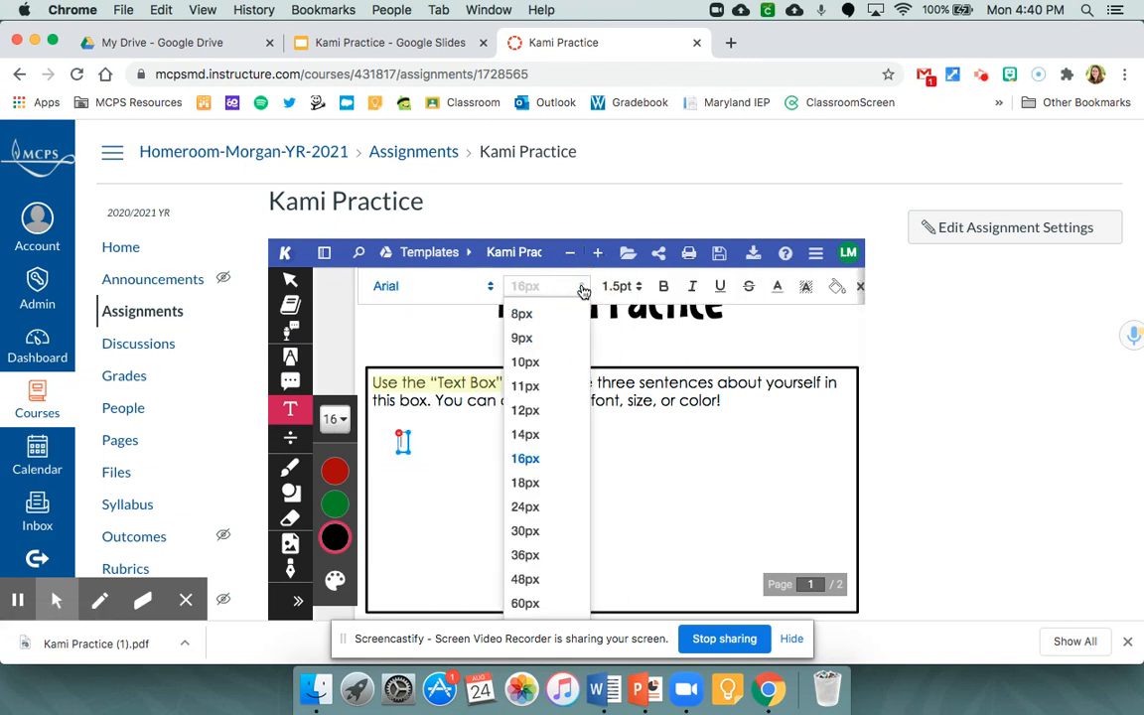
{"action": "left_click", "coordinate": [556, 531]}
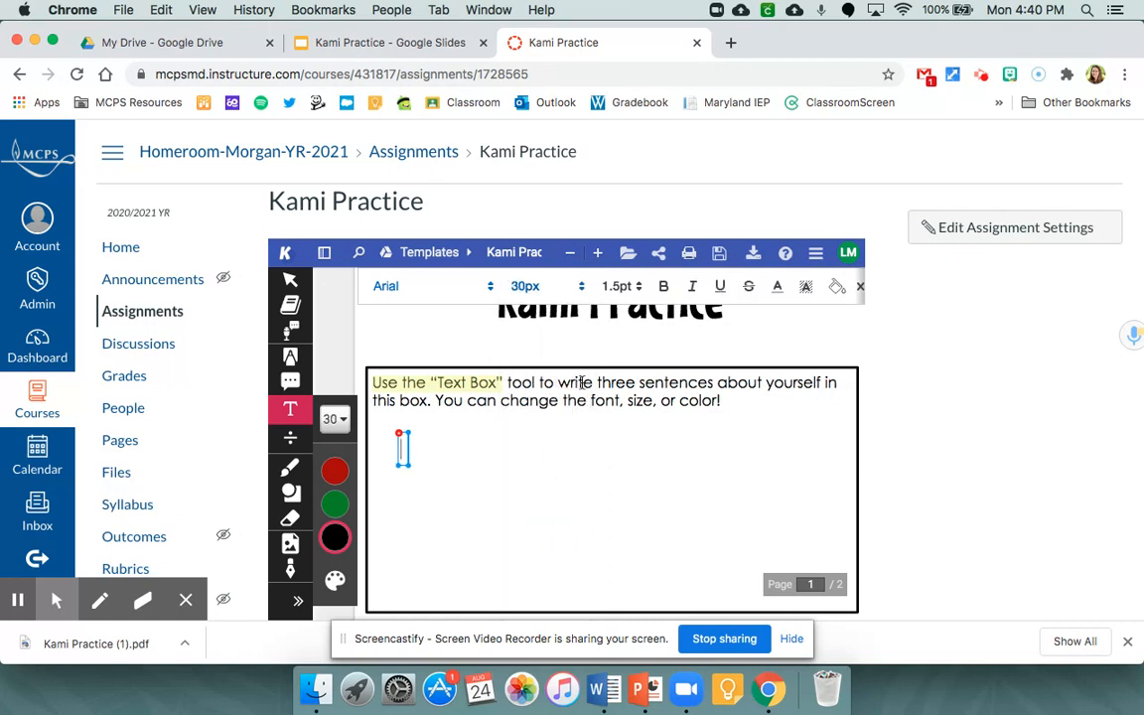
{"action": "type", "text": "I am a third g"}
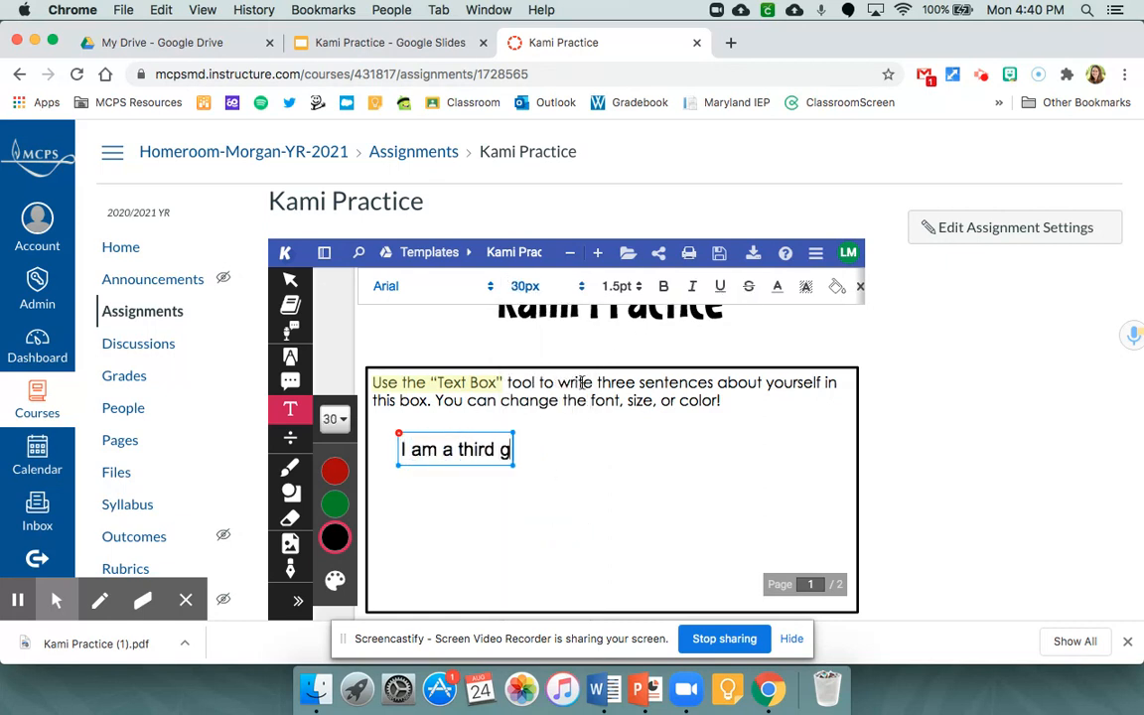
{"action": "type", "text": "rade teacher."}
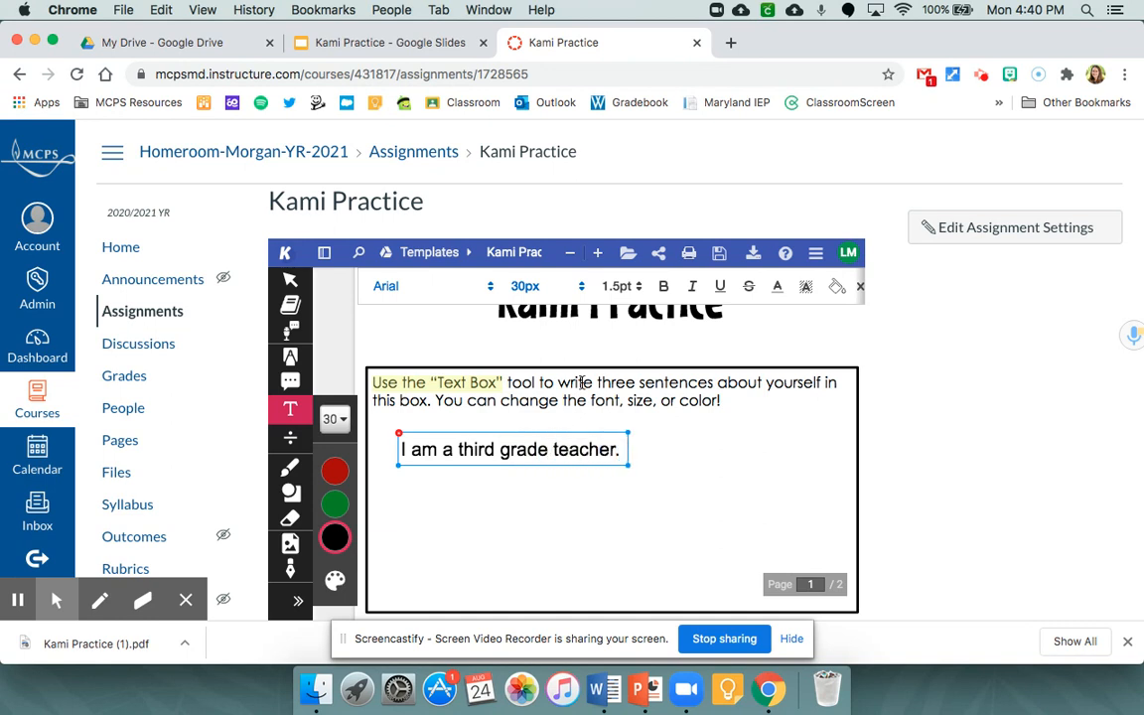
Step: Color the word "grade" in the teacher sentence red
{"action": "double_click", "coordinate": [501, 449]}
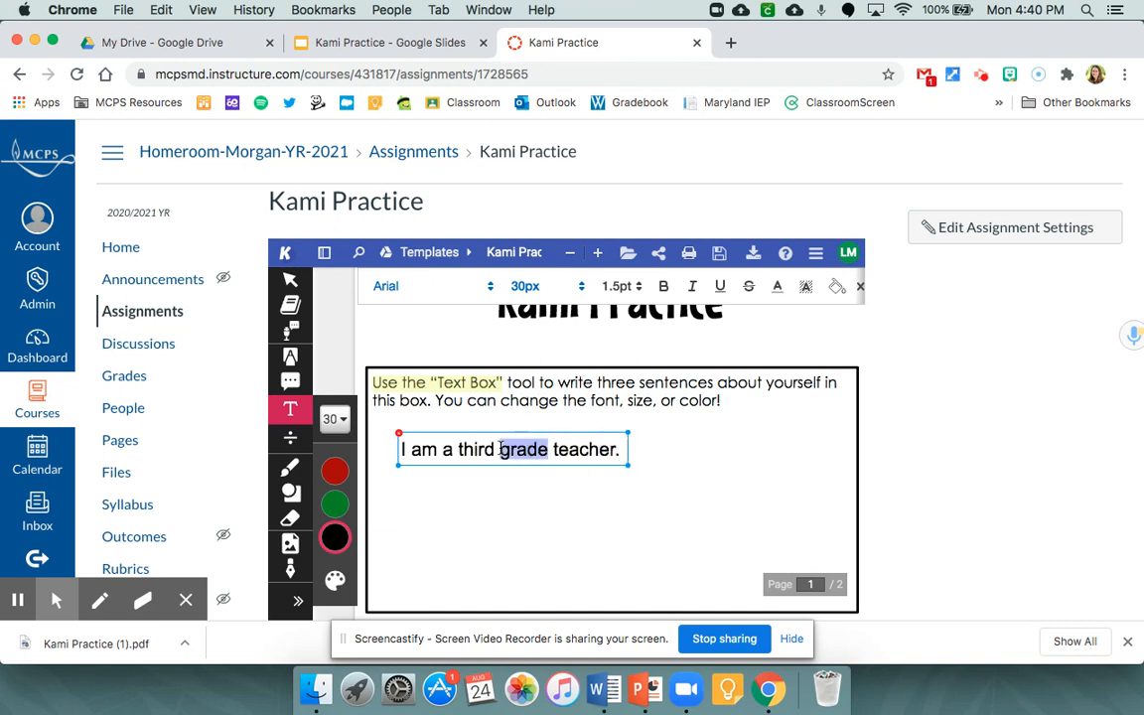
{"action": "left_click", "coordinate": [335, 471]}
{"action": "left_click", "coordinate": [601, 502]}
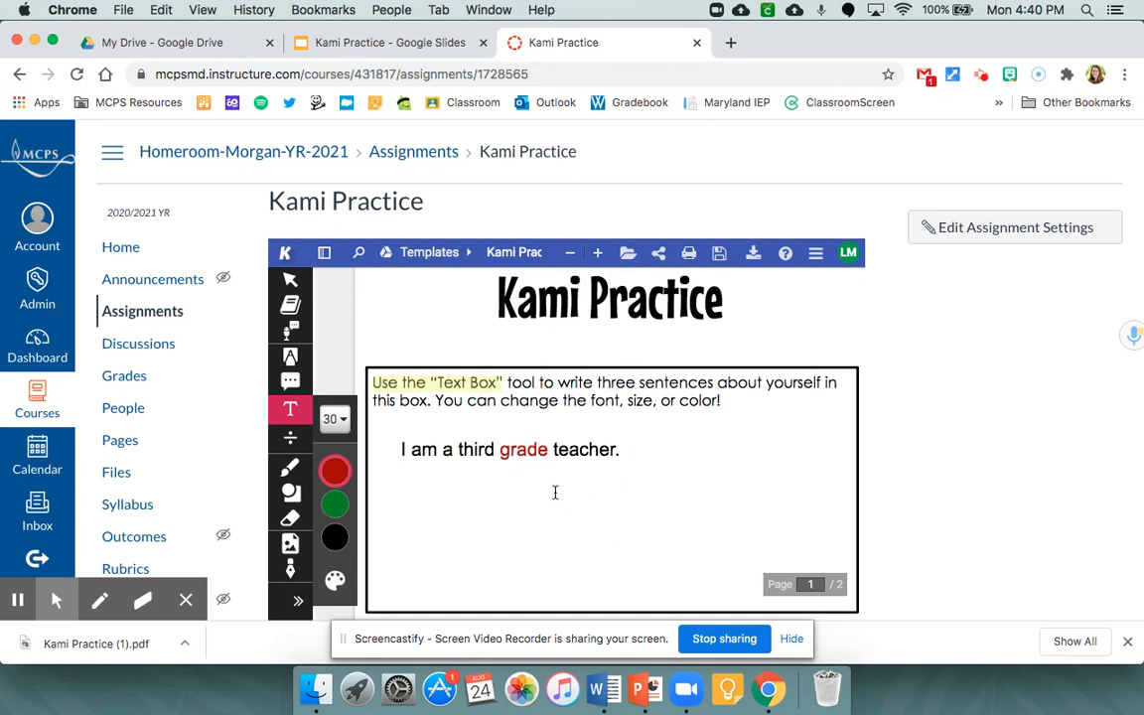
Step: Add a red text box containing "20" below the instructions in the "Equation" box
{"action": "scroll", "coordinate": [576, 491], "scroll_direction": "down", "scroll_amount": 3}
{"action": "scroll", "coordinate": [592, 492], "scroll_direction": "down", "scroll_amount": 3}
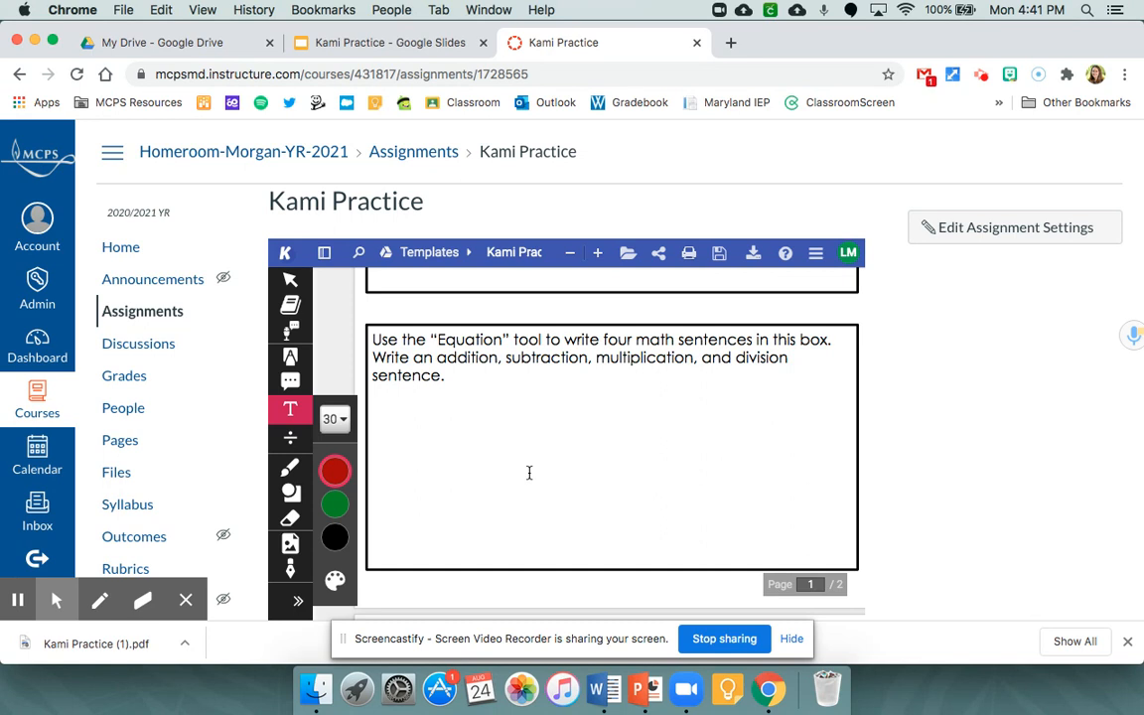
{"action": "left_click", "coordinate": [422, 404]}
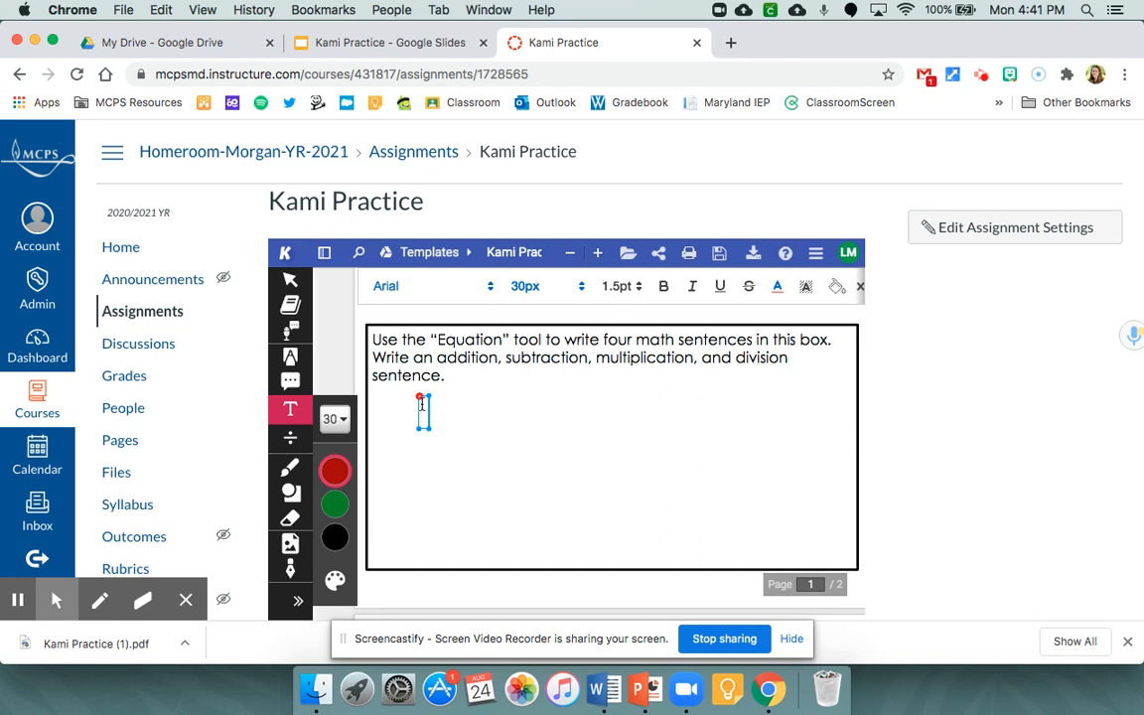
{"action": "type", "text": "20"}
Step: Insert a division sign after the number 20 with the Equation tool's symbols
{"action": "left_click", "coordinate": [291, 440]}
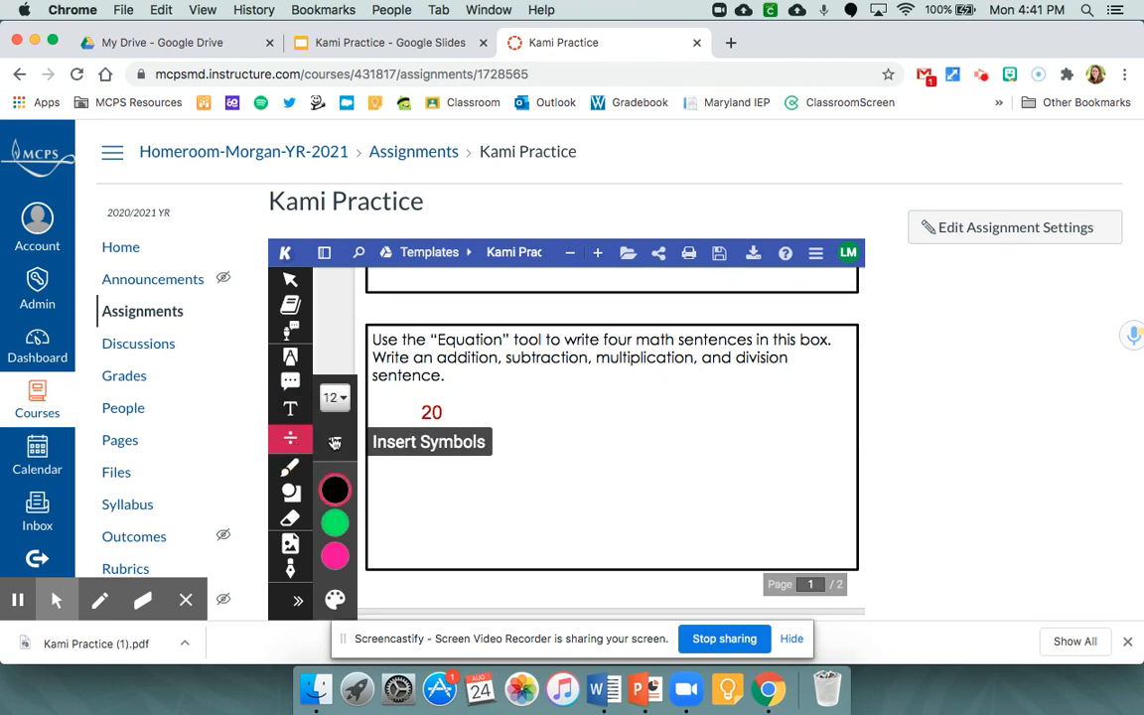
{"action": "left_click", "coordinate": [337, 444]}
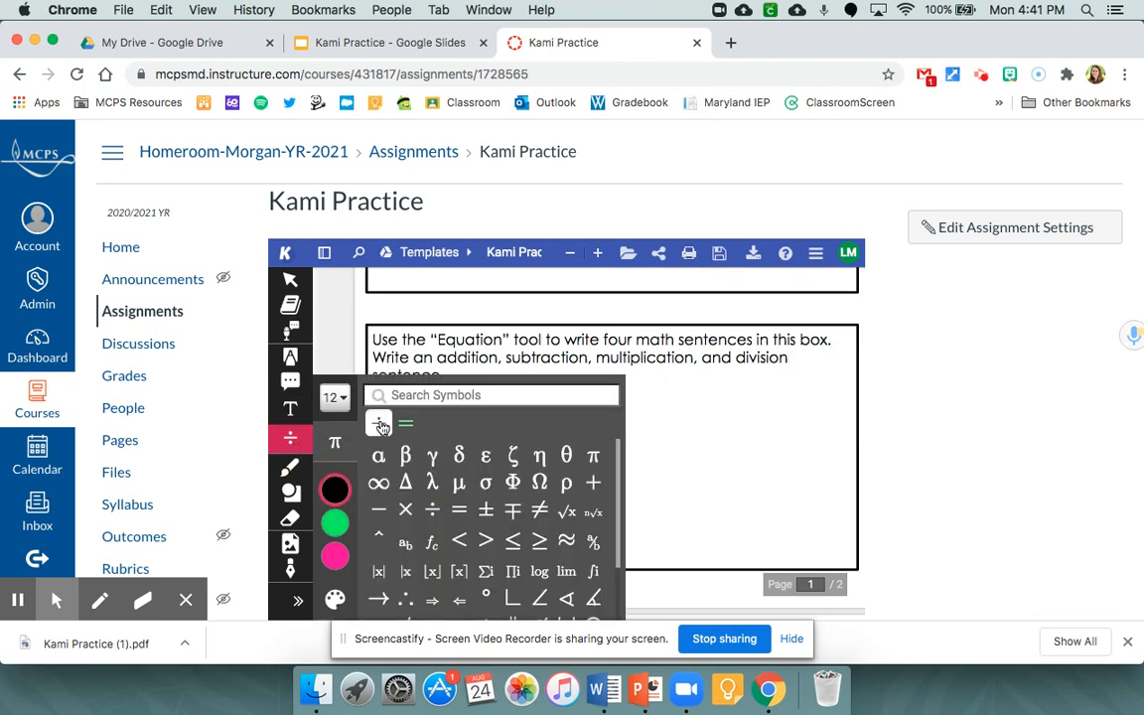
{"action": "left_click", "coordinate": [334, 445]}
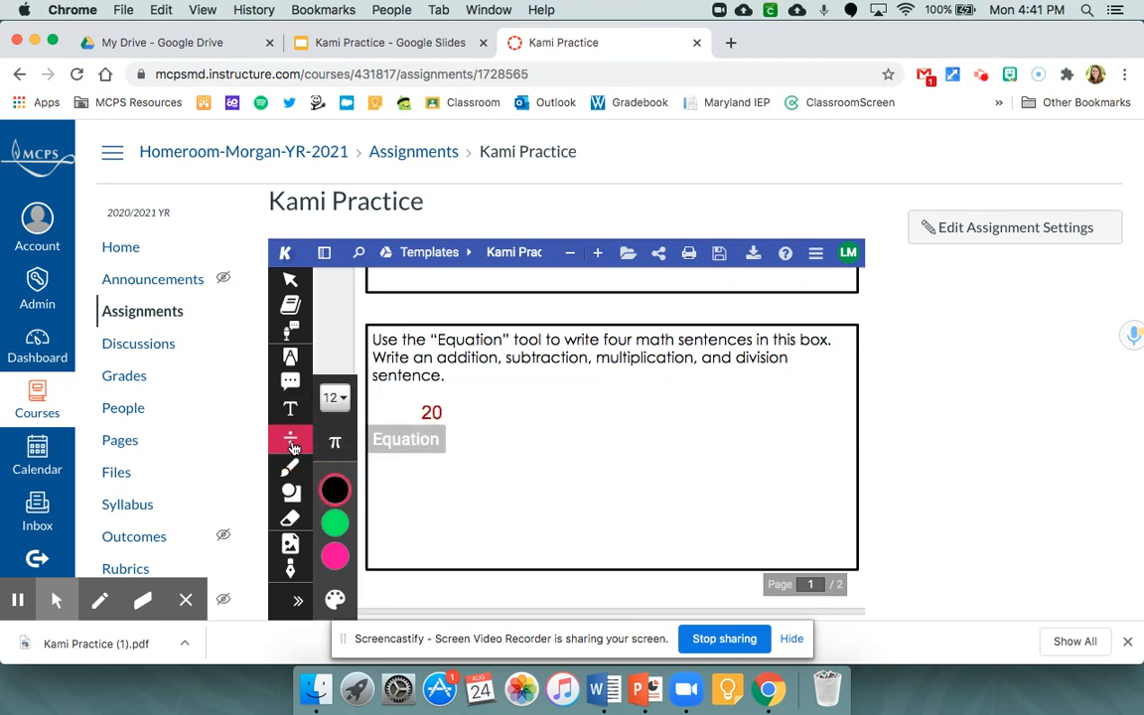
{"action": "left_click", "coordinate": [423, 412]}
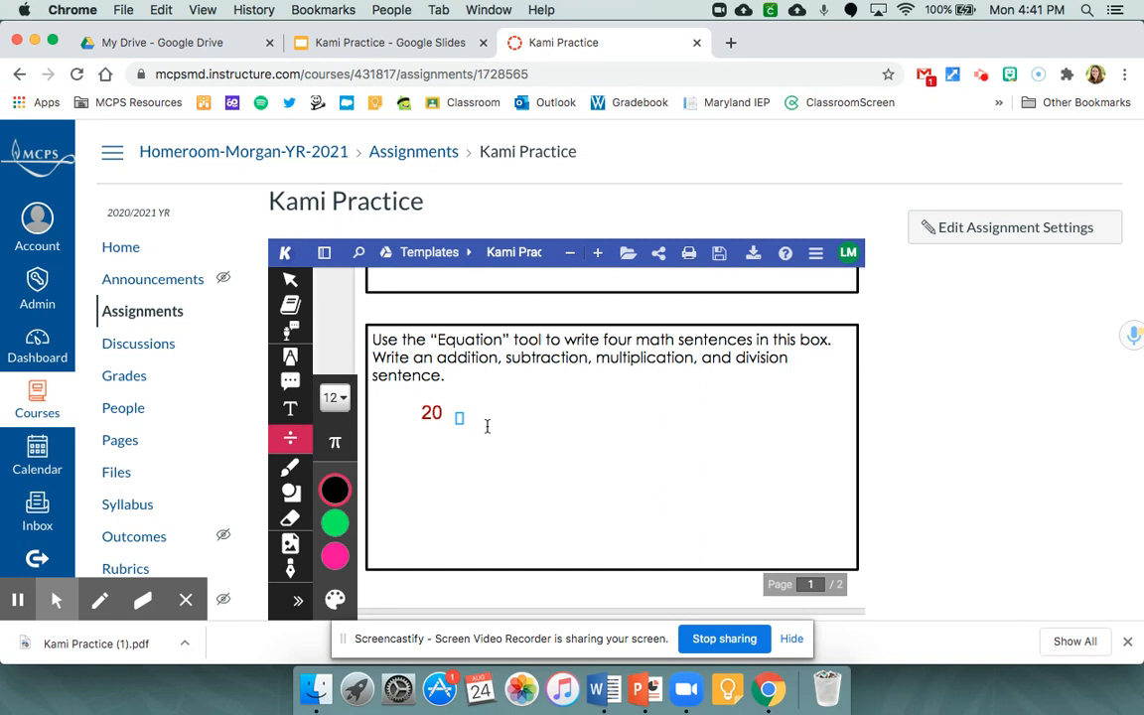
{"action": "left_click", "coordinate": [339, 443]}
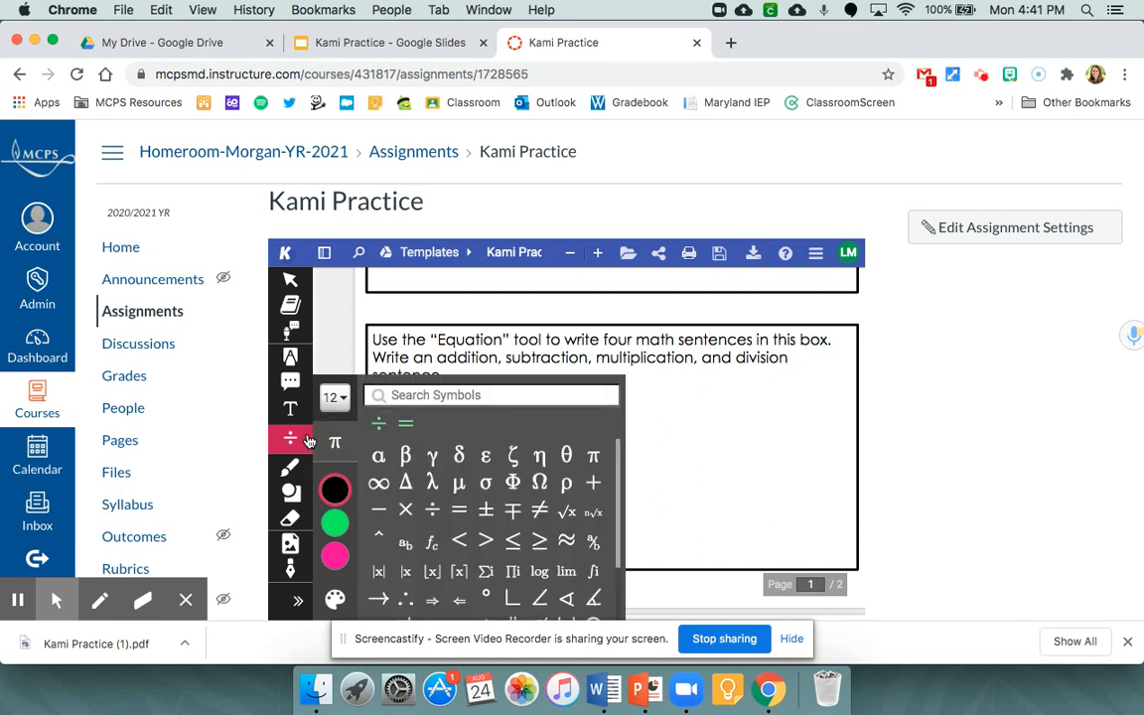
{"action": "left_click", "coordinate": [289, 443]}
Step: Enlarge the division sign to 46px and move it directly beside the number 20
{"action": "left_click", "coordinate": [462, 418]}
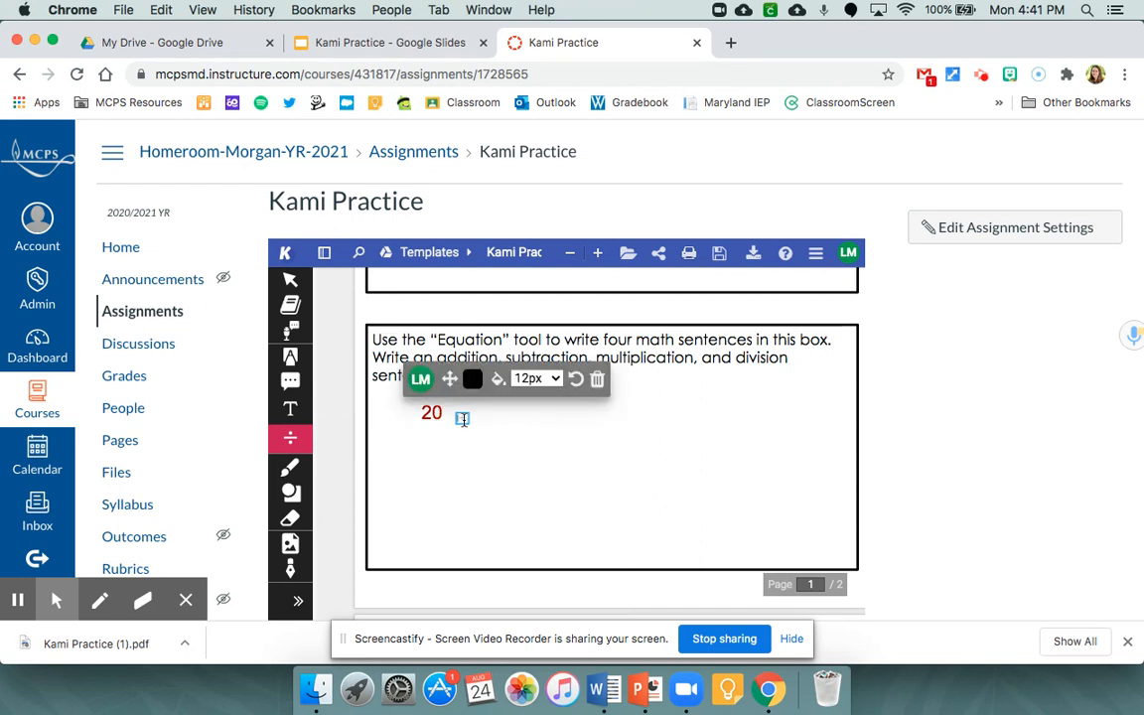
{"action": "left_click", "coordinate": [536, 381]}
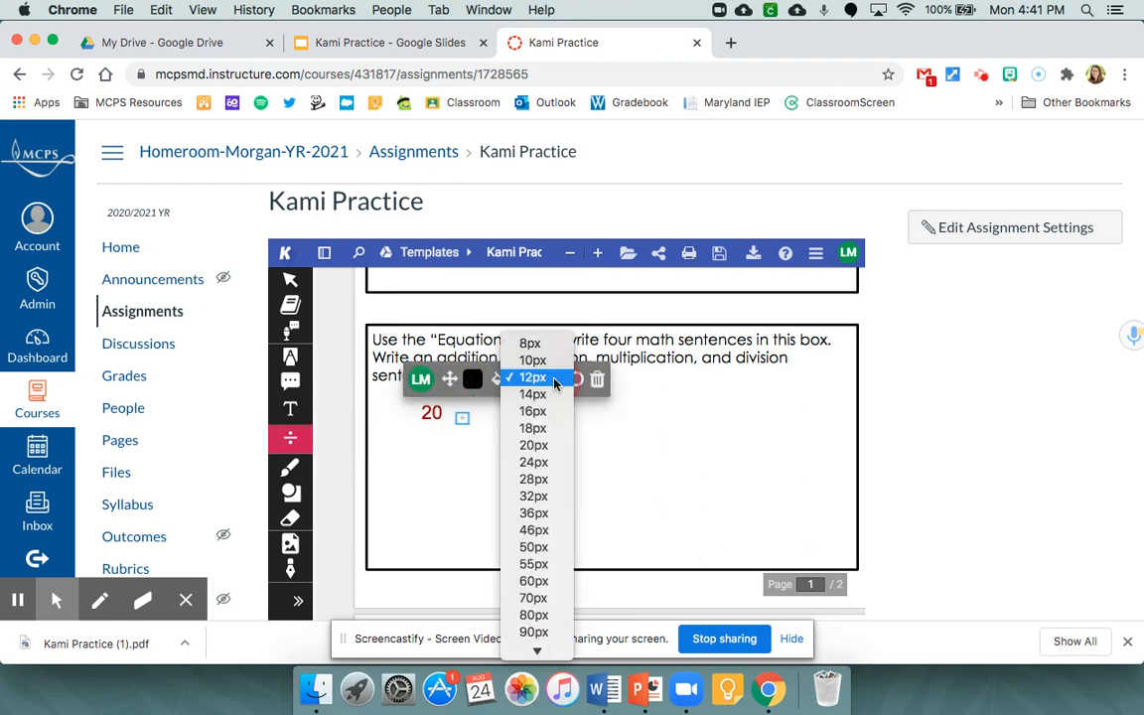
{"action": "left_click", "coordinate": [544, 533]}
{"action": "left_click", "coordinate": [475, 427]}
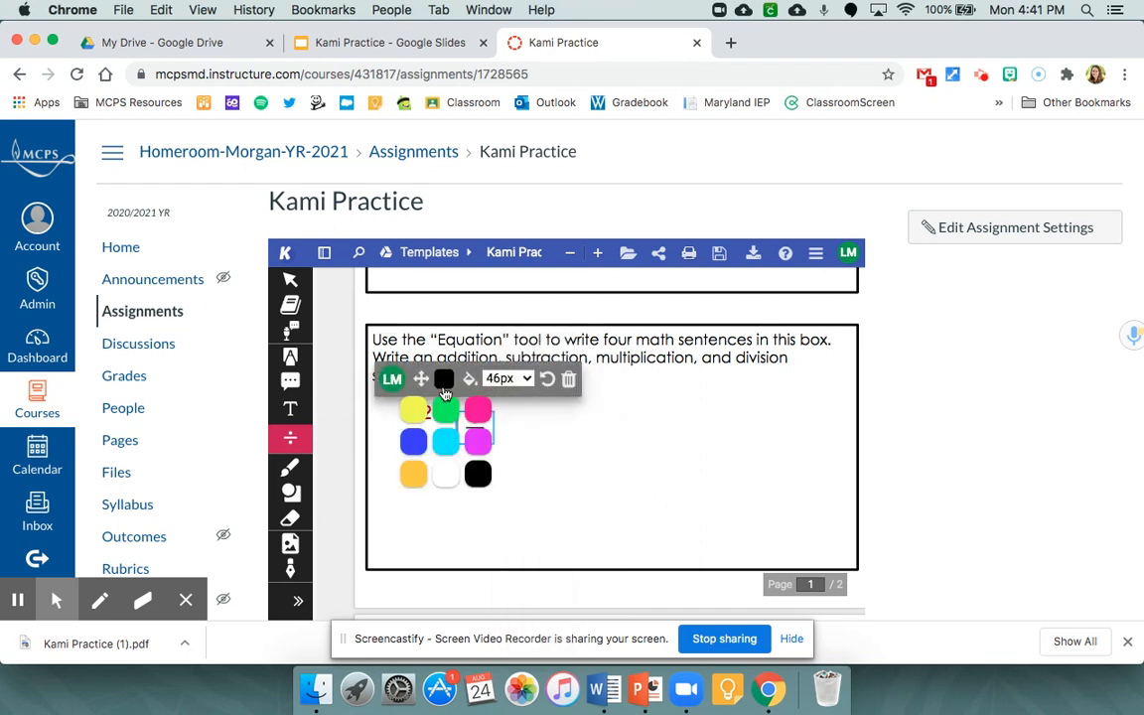
{"action": "left_click_drag", "start_coordinate": [422, 379], "coordinate": [408, 364]}
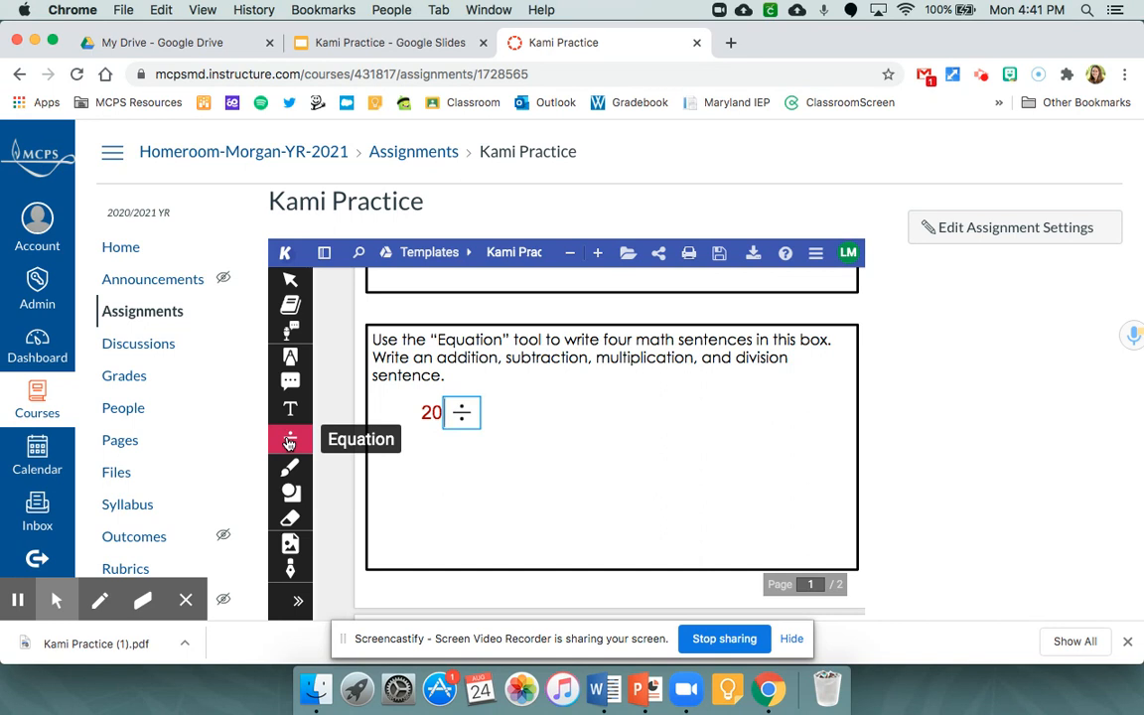
Step: Add a text box reading "5 = 4" after the division sign and align it with the equation
{"action": "left_click", "coordinate": [290, 408]}
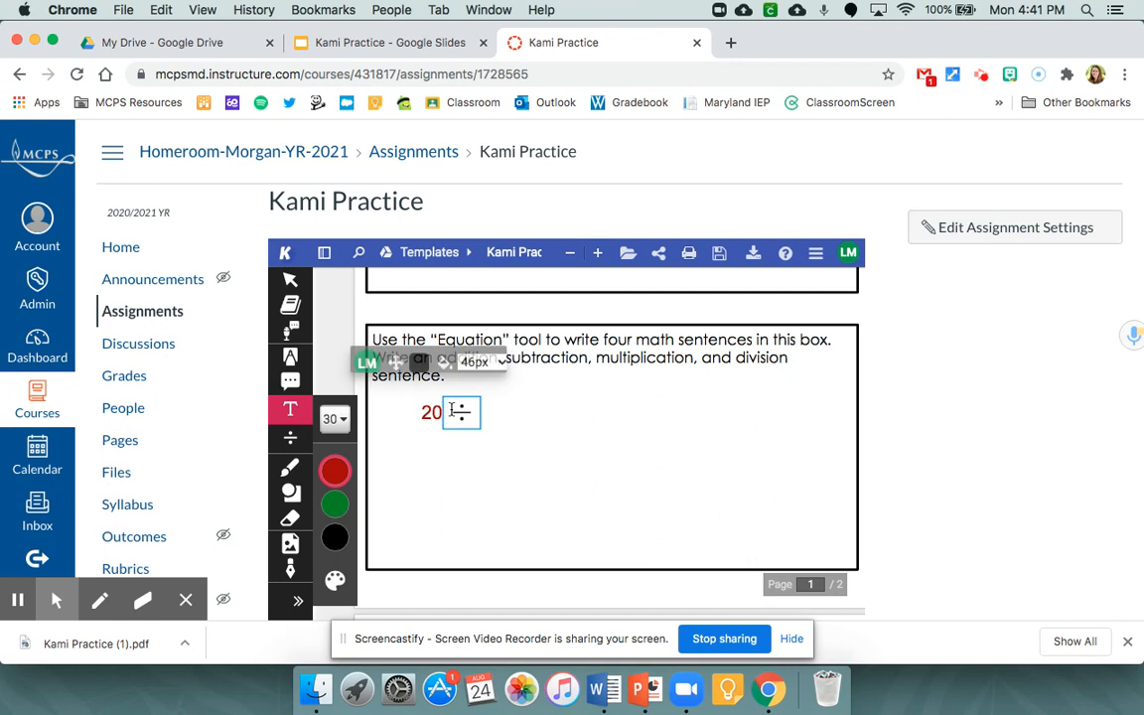
{"action": "left_click", "coordinate": [486, 413]}
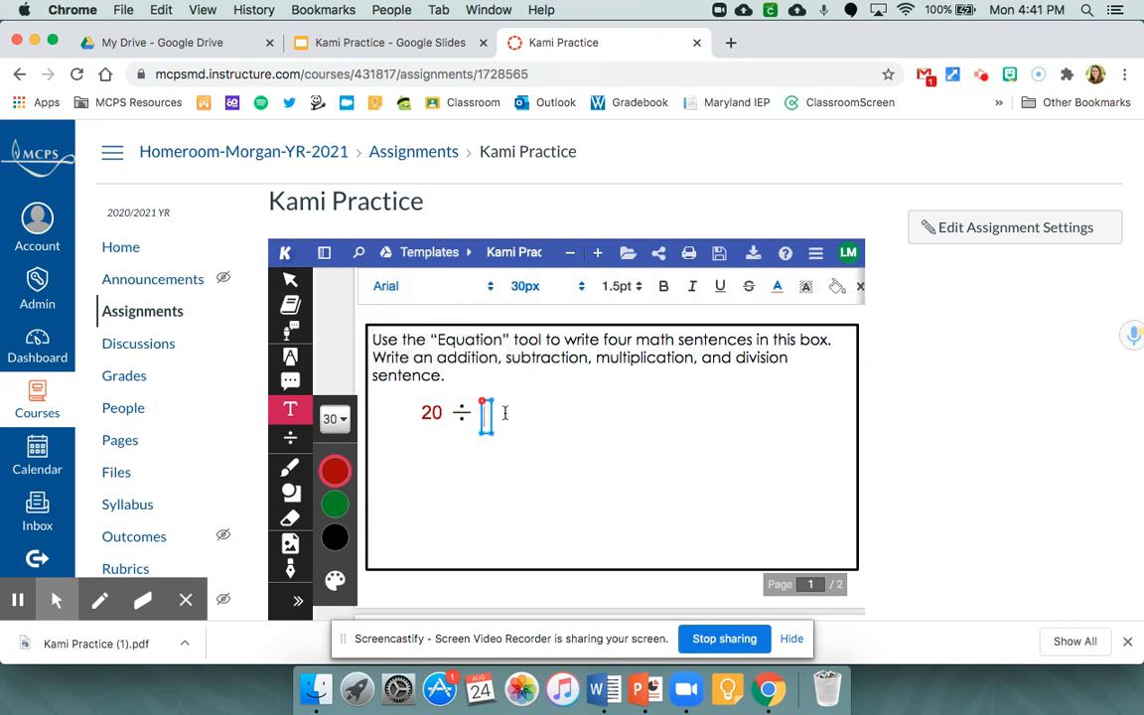
{"action": "type", "text": "5 = 4"}
{"action": "left_click_drag", "start_coordinate": [510, 395], "coordinate": [507, 395]}
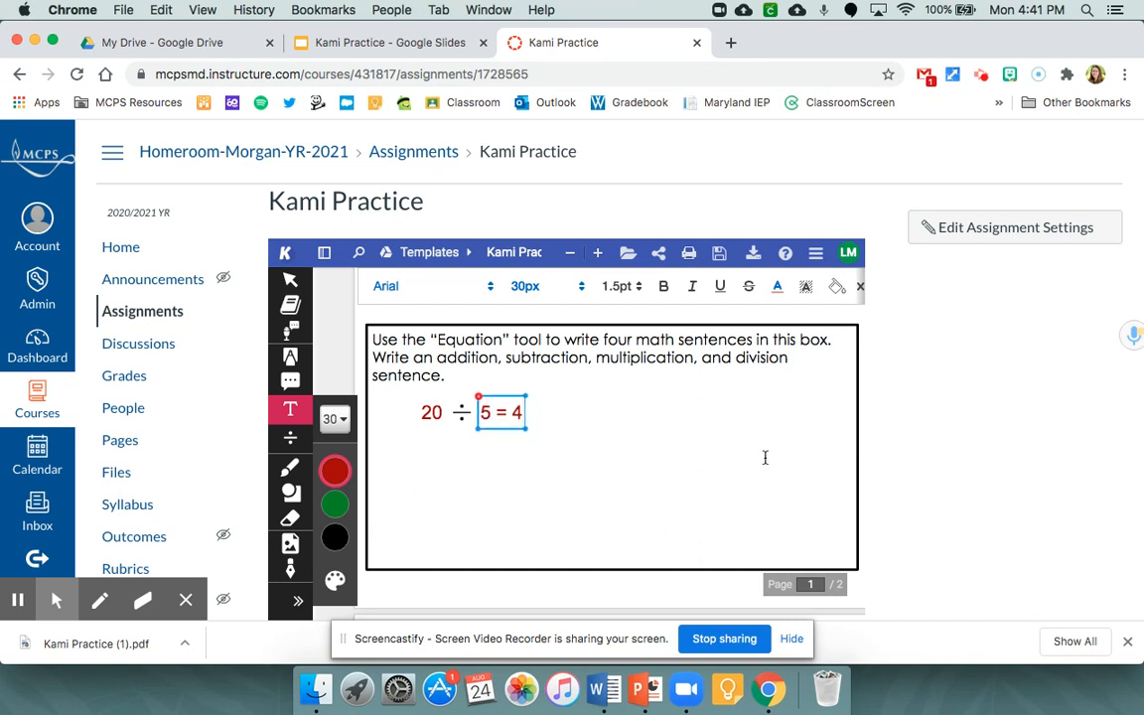
Step: Draw a red circle and a red rectangle side by side in the "Shapes" box on page 2
{"action": "scroll", "coordinate": [765, 456], "scroll_direction": "down", "scroll_amount": 5}
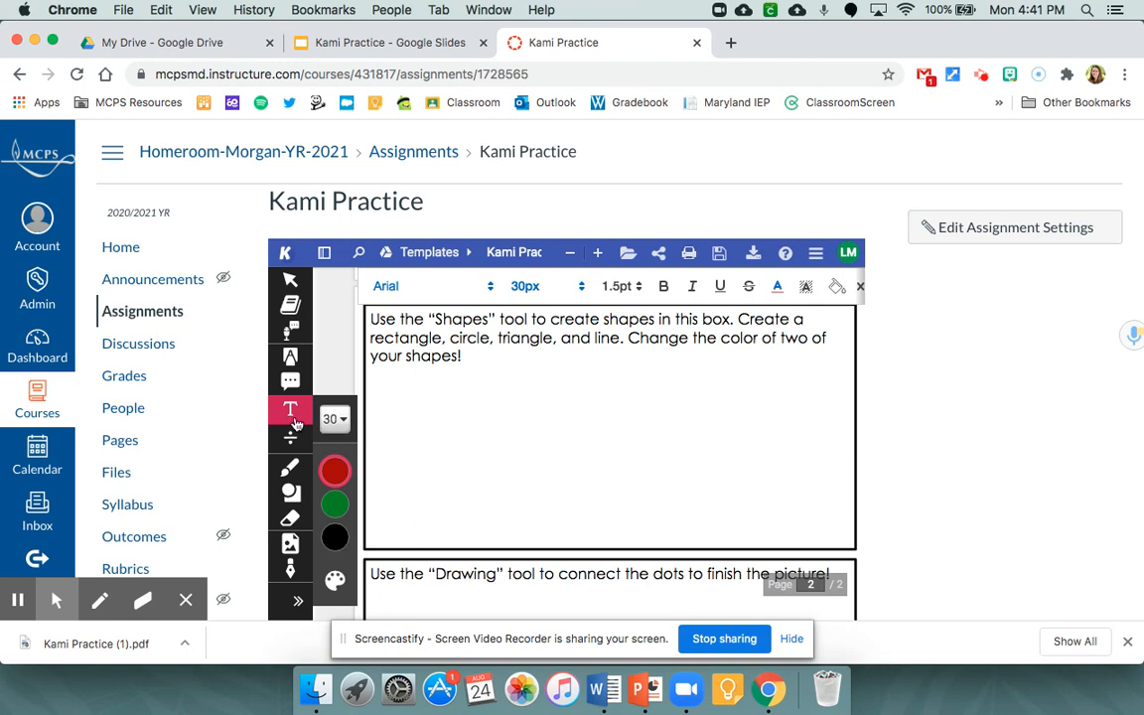
{"action": "left_click", "coordinate": [291, 494]}
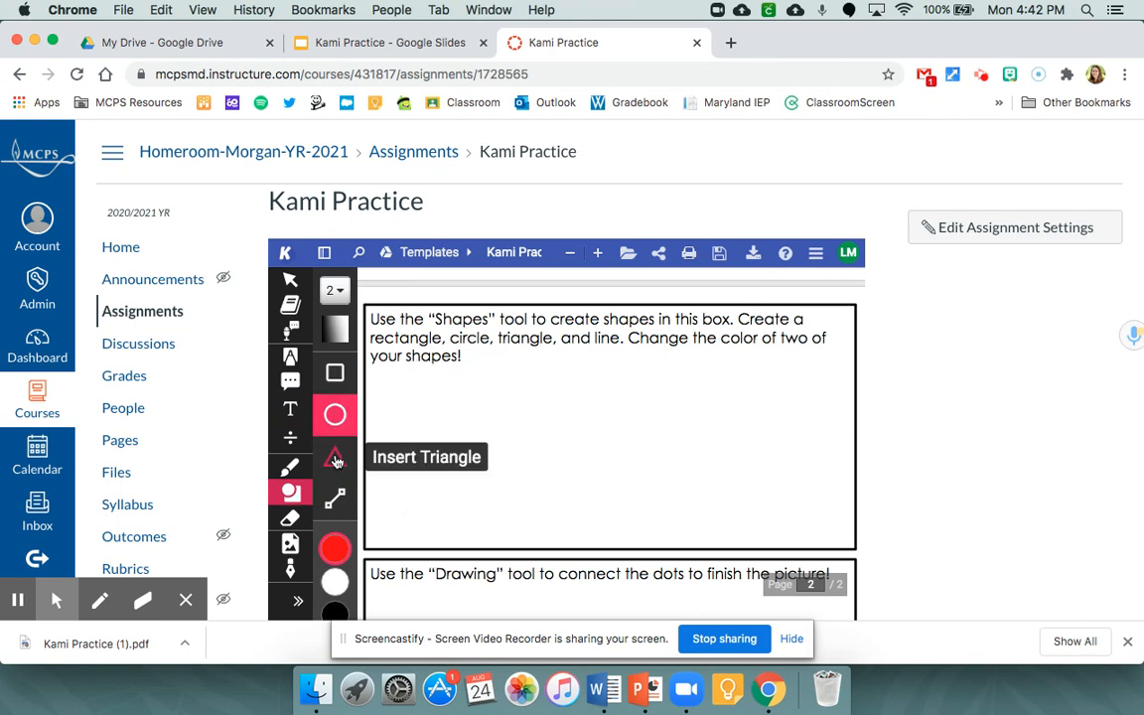
{"action": "left_click_drag", "start_coordinate": [401, 382], "coordinate": [506, 475]}
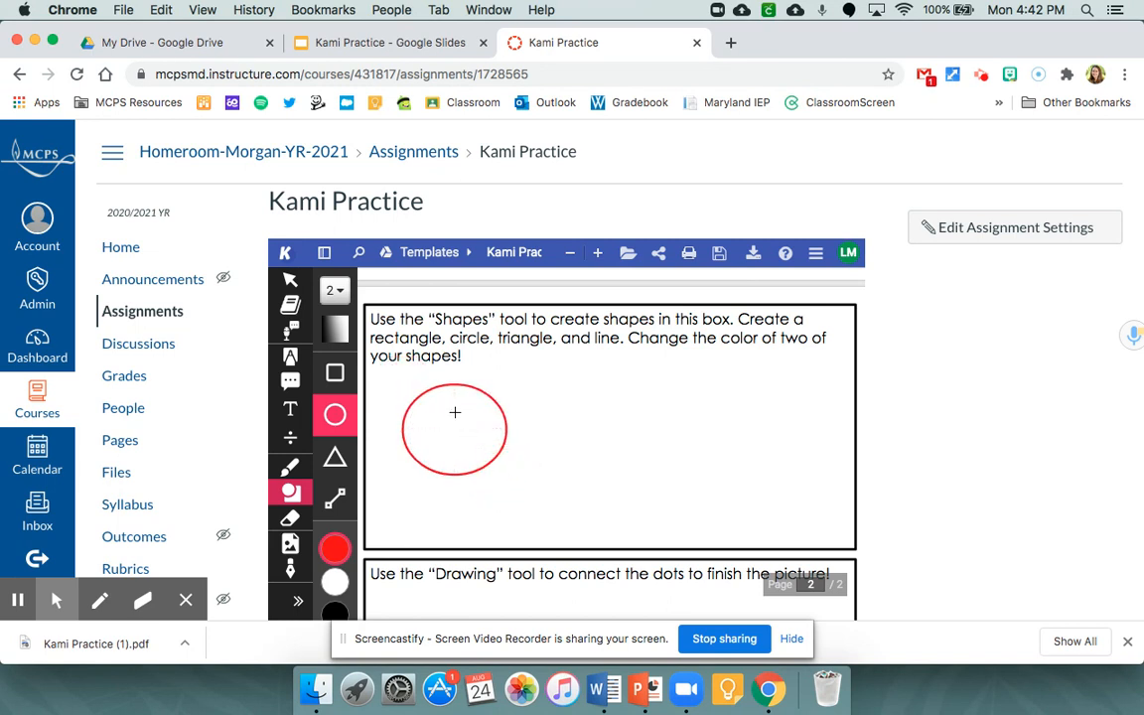
{"action": "left_click", "coordinate": [335, 374]}
{"action": "left_click_drag", "start_coordinate": [573, 385], "coordinate": [729, 469]}
Step: Draw a blue vertical line with the Shapes line tool through the middle of the red rectangle
{"action": "scroll", "coordinate": [331, 466], "scroll_direction": "down", "scroll_amount": 2}
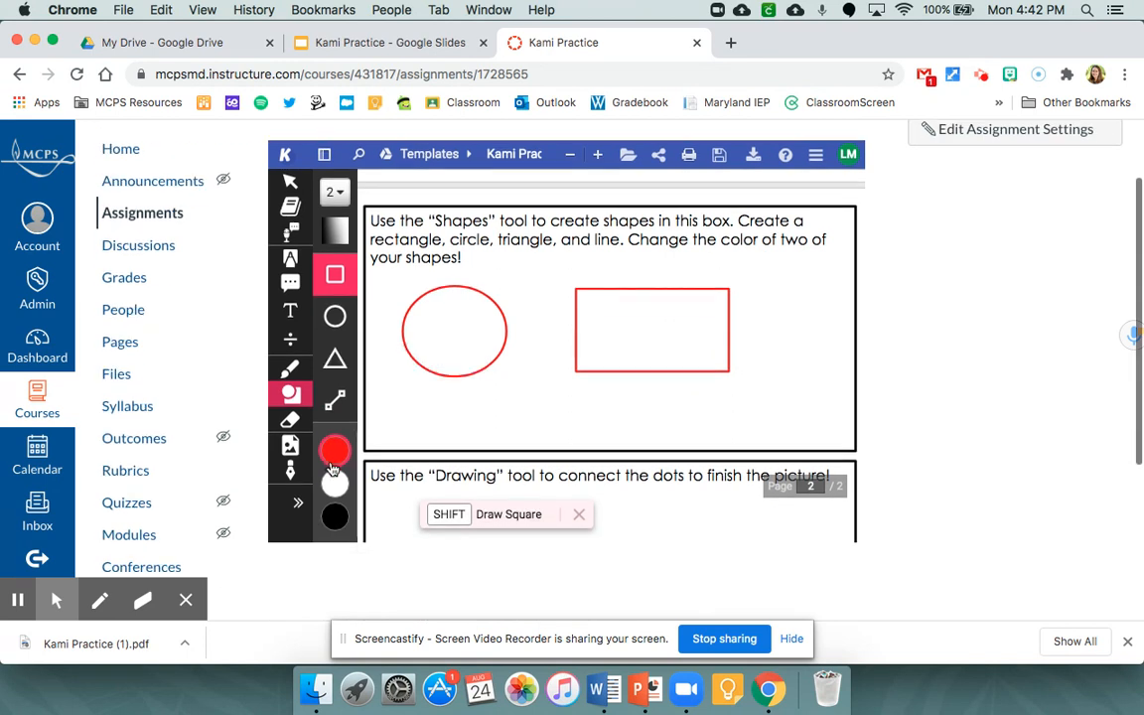
{"action": "left_click", "coordinate": [333, 452]}
{"action": "left_click", "coordinate": [378, 485]}
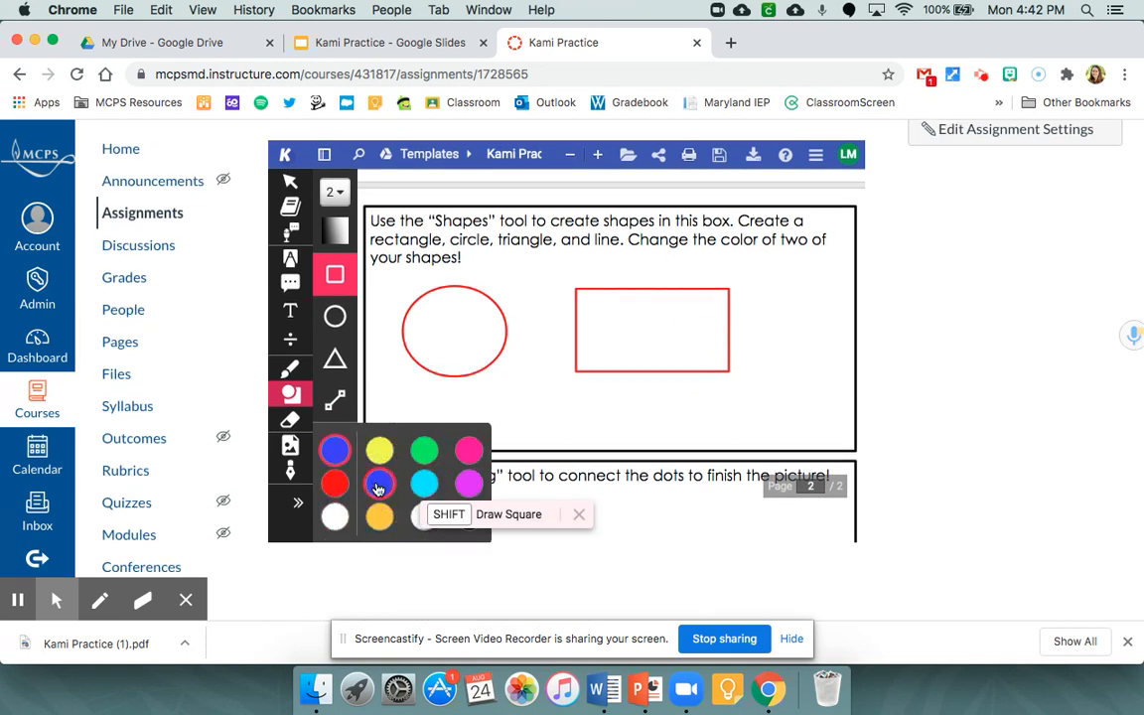
{"action": "left_click", "coordinate": [335, 401]}
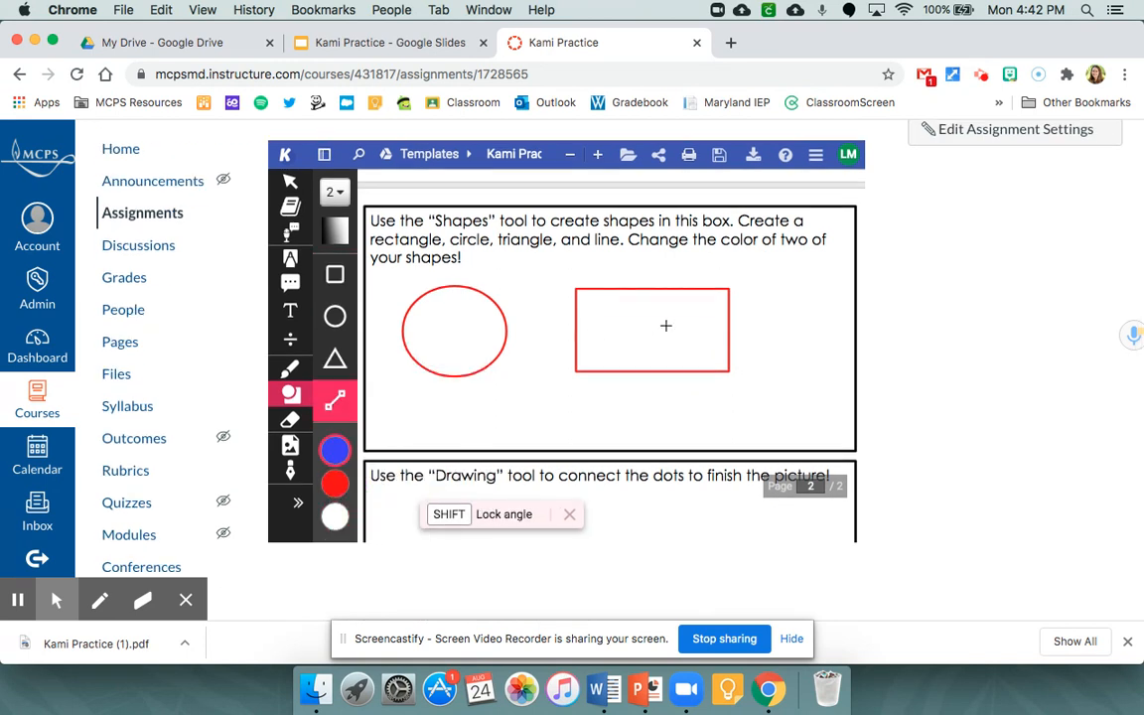
{"action": "left_click_drag", "start_coordinate": [652, 290], "coordinate": [653, 374]}
Step: Connect dots 1 through 11 along the top of the page 2 picture with a freehand blue Drawing stroke
{"action": "scroll", "coordinate": [498, 273], "scroll_direction": "down", "scroll_amount": 2}
{"action": "scroll", "coordinate": [498, 273], "scroll_direction": "down", "scroll_amount": 4}
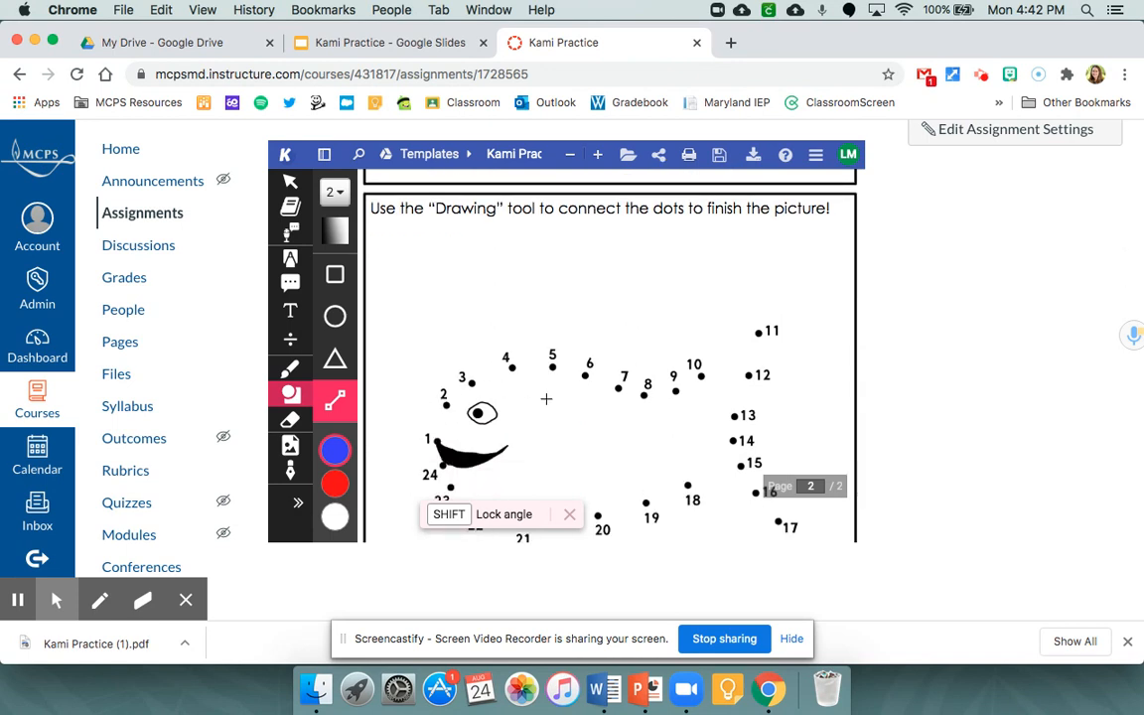
{"action": "left_click", "coordinate": [289, 369]}
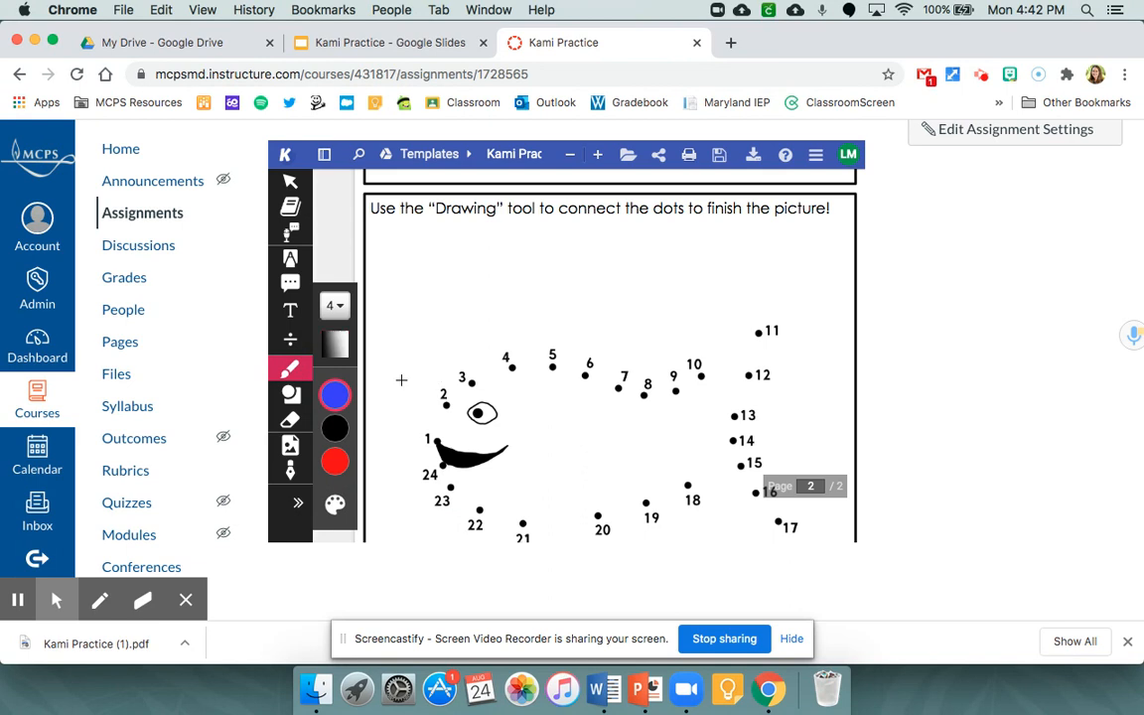
{"action": "left_click", "coordinate": [433, 440]}
{"action": "mouse_move", "coordinate": [433, 440]}
{"action": "left_mouse_down"}
{"action": "mouse_move", "coordinate": [462, 383]}
{"action": "mouse_move", "coordinate": [508, 365]}
{"action": "mouse_move", "coordinate": [654, 393]}
{"action": "mouse_move", "coordinate": [707, 373]}
{"action": "mouse_move", "coordinate": [735, 338]}
{"action": "mouse_move", "coordinate": [757, 332]}
{"action": "left_mouse_up"}
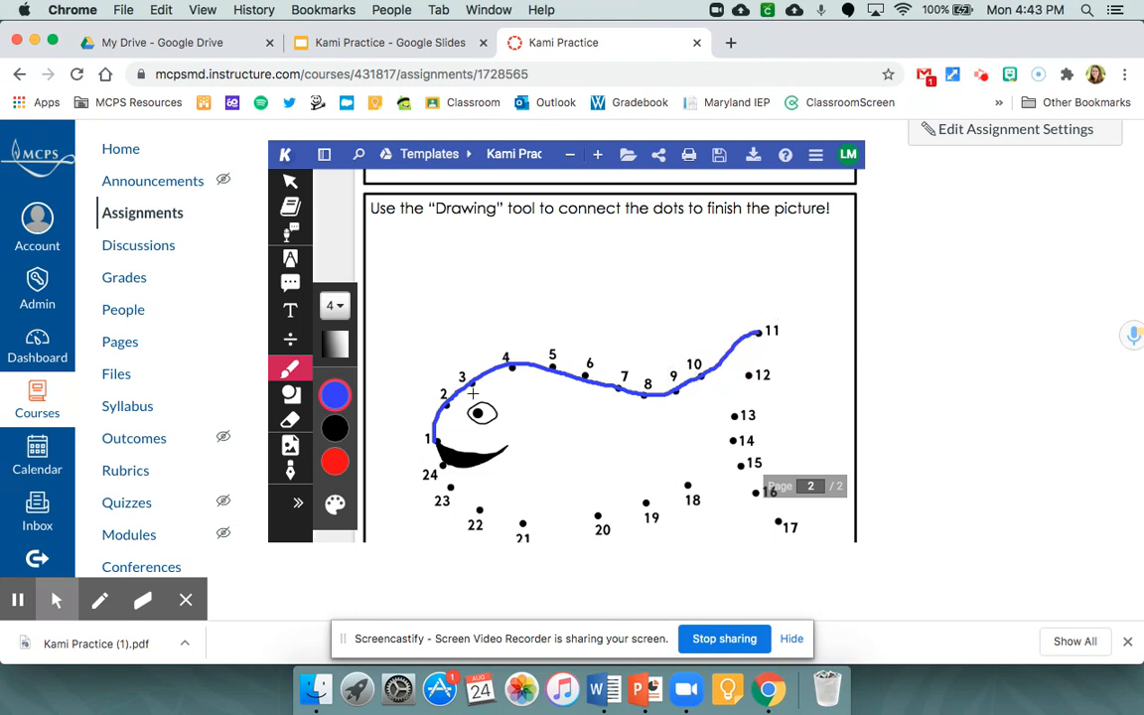
Step: Divide the red circle into quarters with freehand blue vertical and horizontal strokes
{"action": "scroll", "coordinate": [478, 334], "scroll_direction": "up", "scroll_amount": 5}
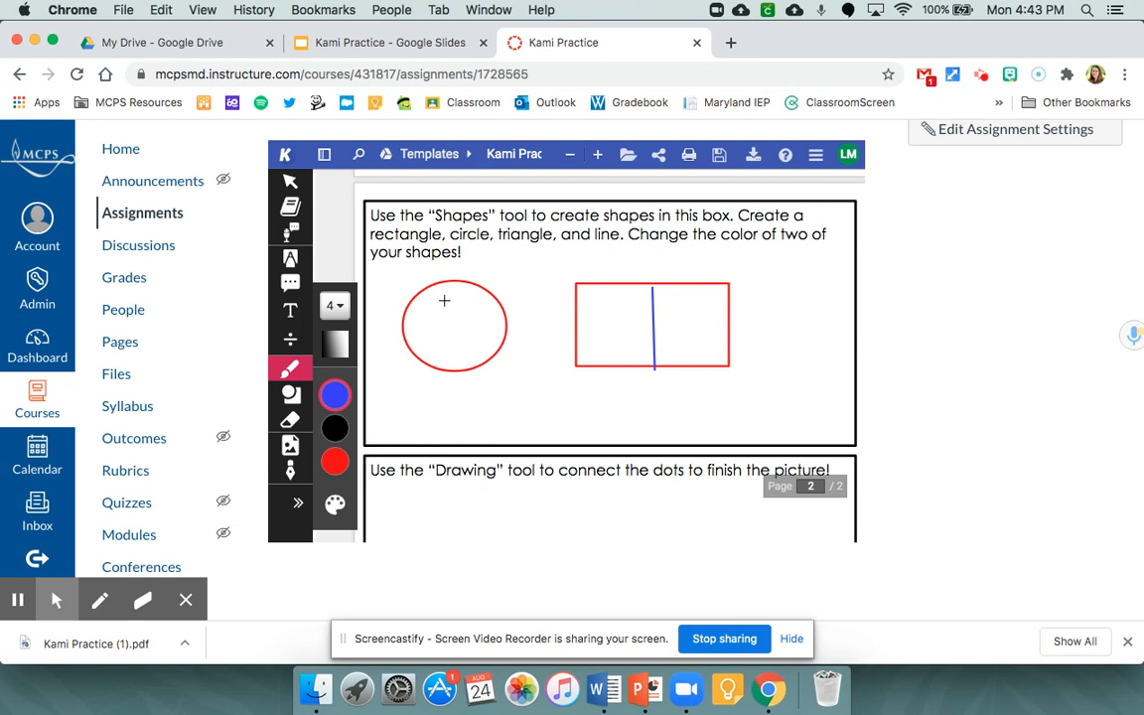
{"action": "left_click_drag", "start_coordinate": [454, 283], "coordinate": [452, 371]}
{"action": "left_click_drag", "start_coordinate": [403, 322], "coordinate": [508, 326]}
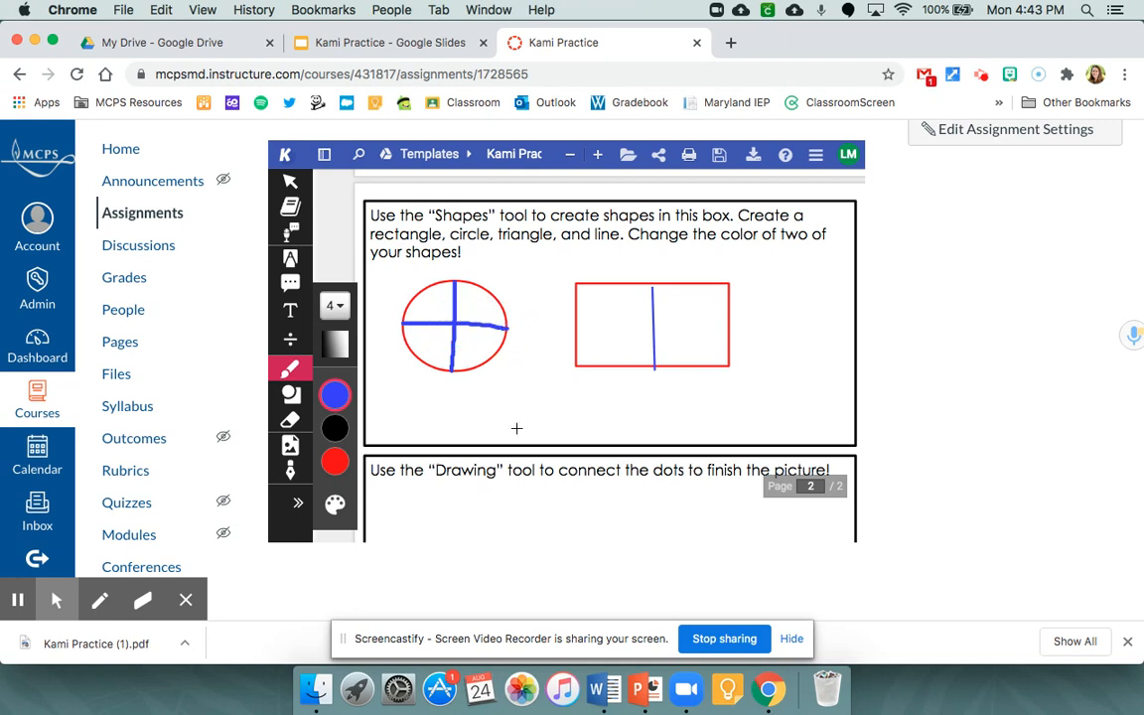
Step: Delete the blue cross inside the circle and the blue line inside the rectangle
{"action": "scroll", "coordinate": [517, 428], "scroll_direction": "down", "scroll_amount": 4}
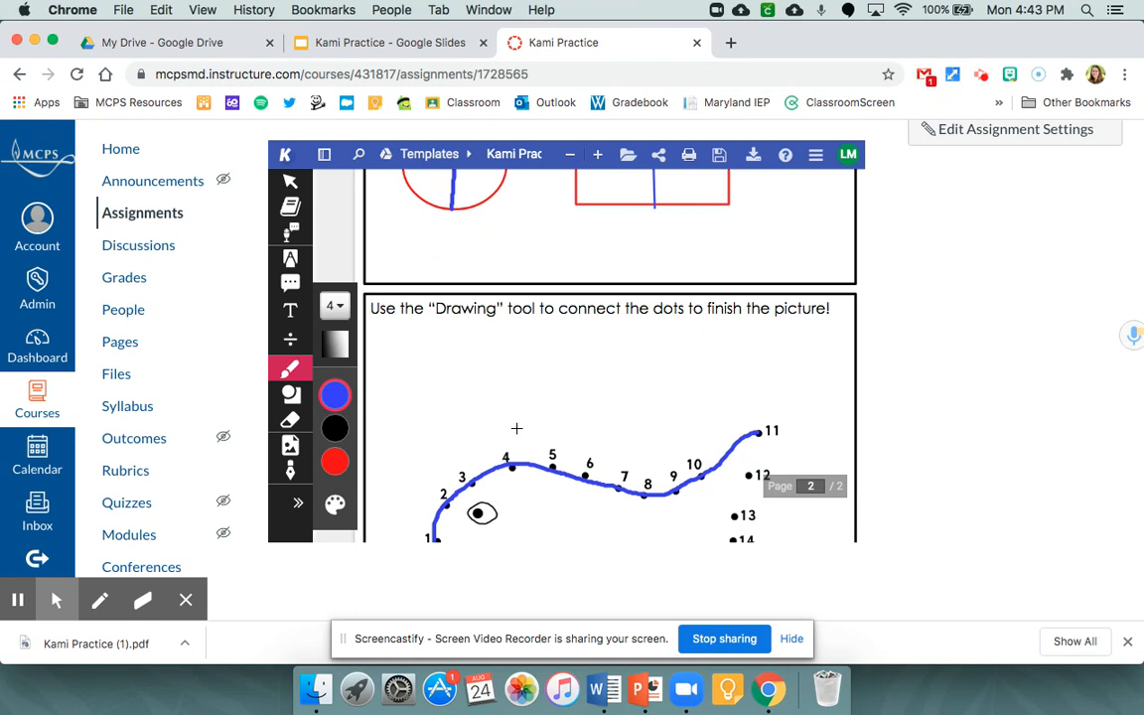
{"action": "left_click", "coordinate": [290, 181]}
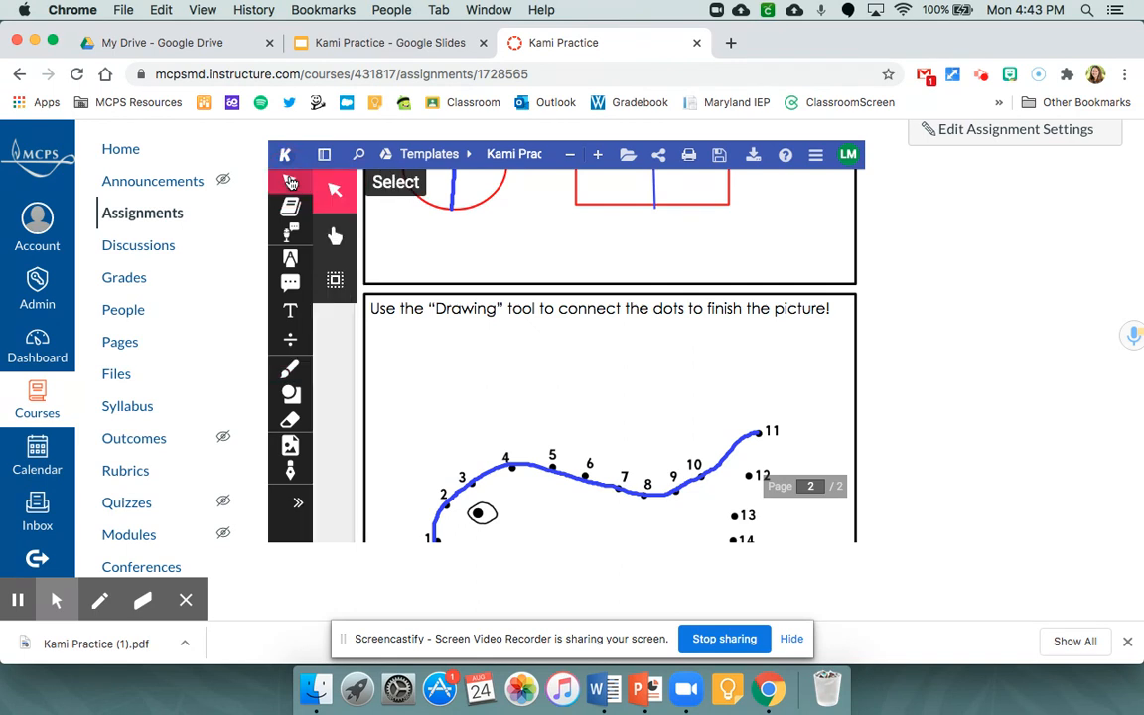
{"action": "scroll", "coordinate": [452, 253], "scroll_direction": "up", "scroll_amount": 3}
{"action": "left_click", "coordinate": [457, 338]}
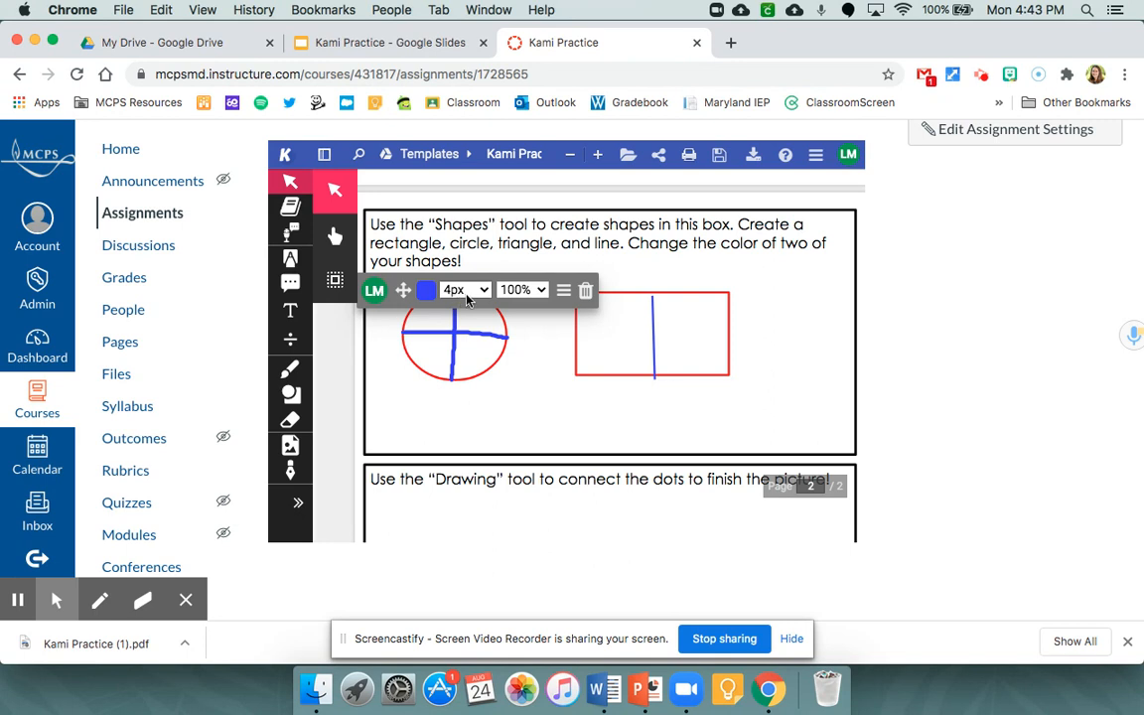
{"action": "left_click", "coordinate": [585, 290]}
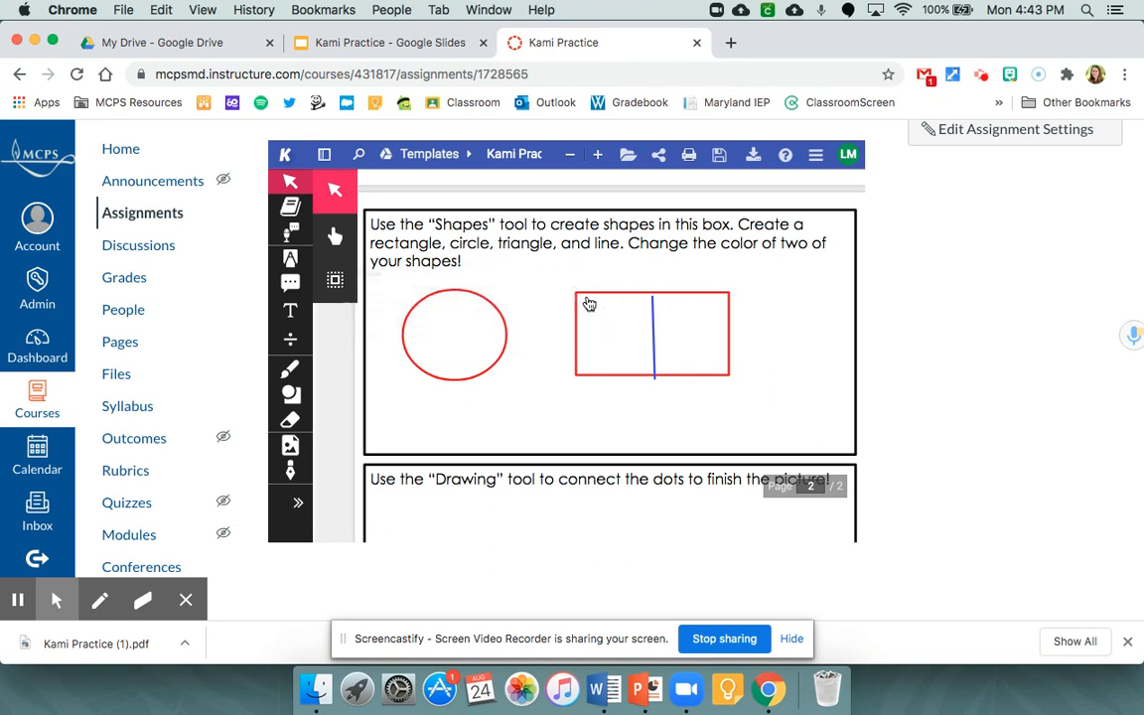
{"action": "left_click", "coordinate": [653, 331]}
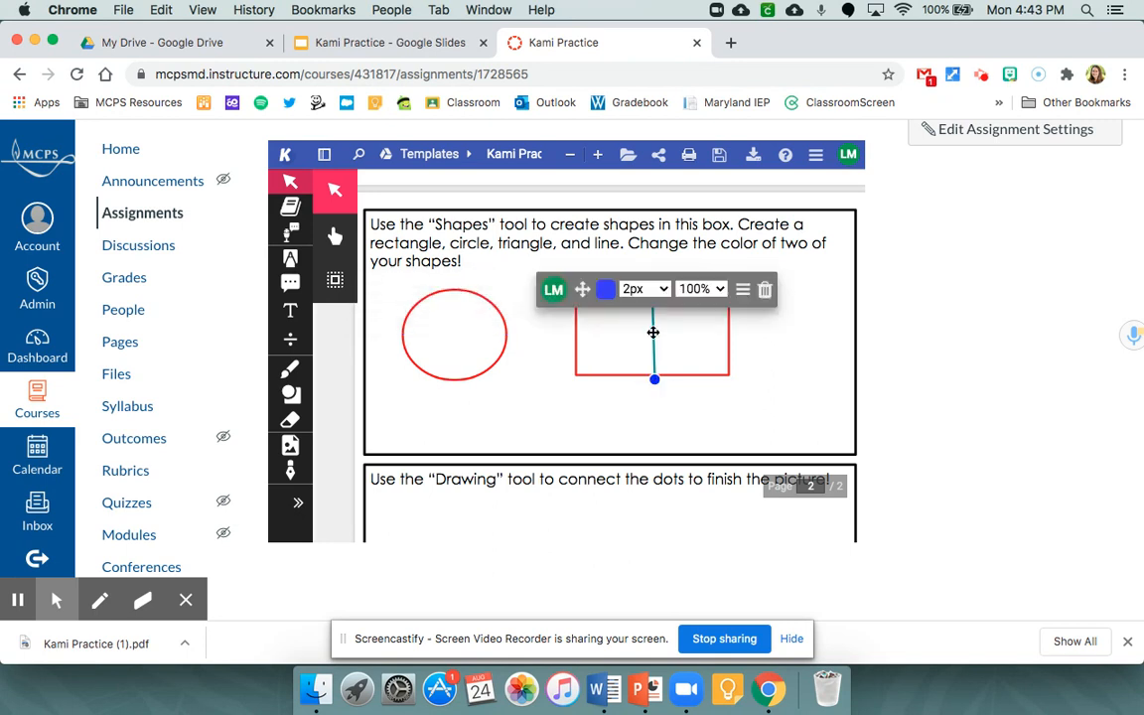
{"action": "left_click", "coordinate": [764, 290]}
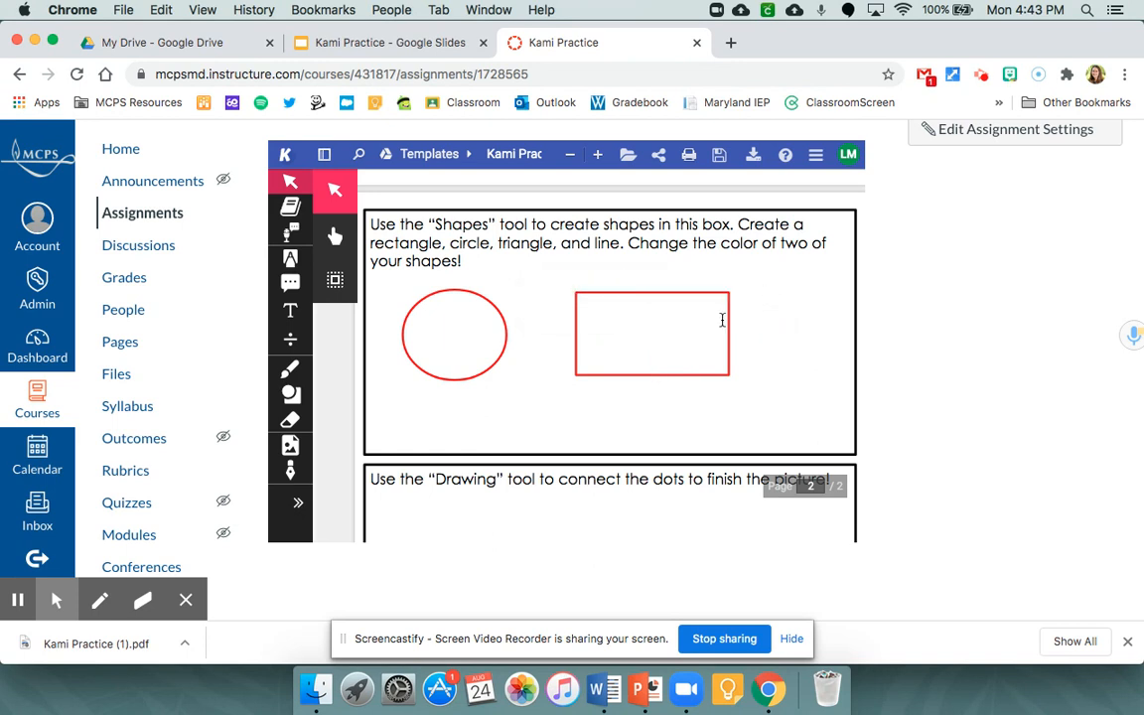
Step: Place a yellow voice comment below the "Drawing" instruction on page 2 and record a short audio message
{"action": "left_click", "coordinate": [573, 157]}
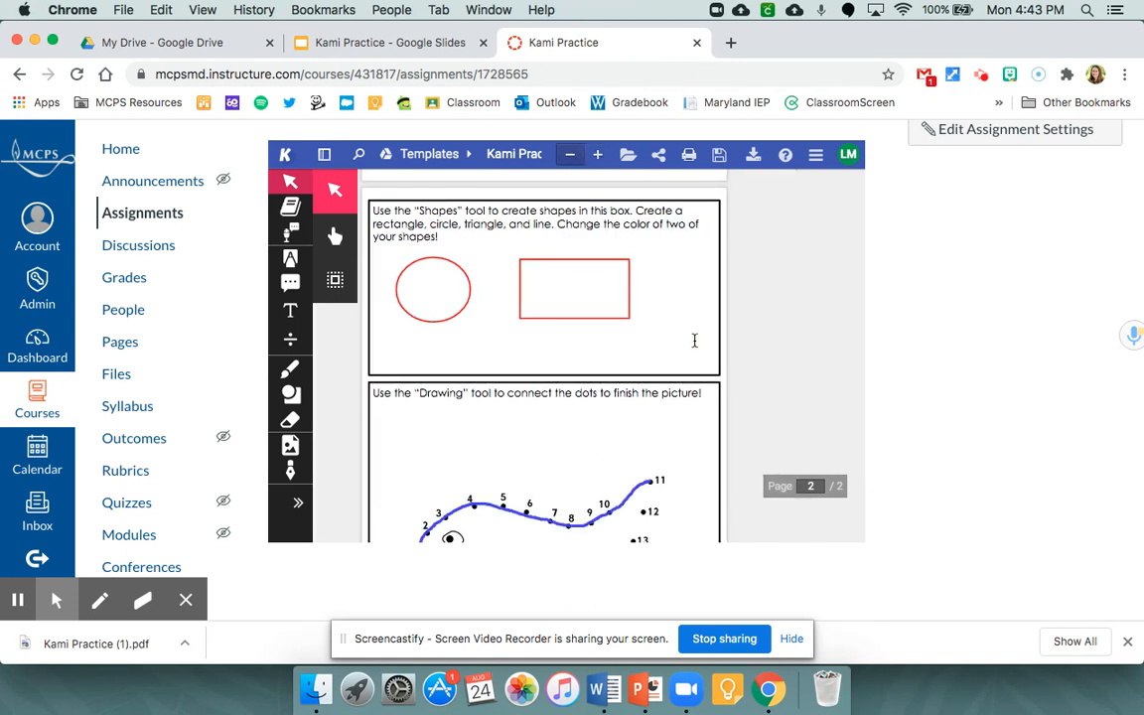
{"action": "left_click", "coordinate": [291, 286]}
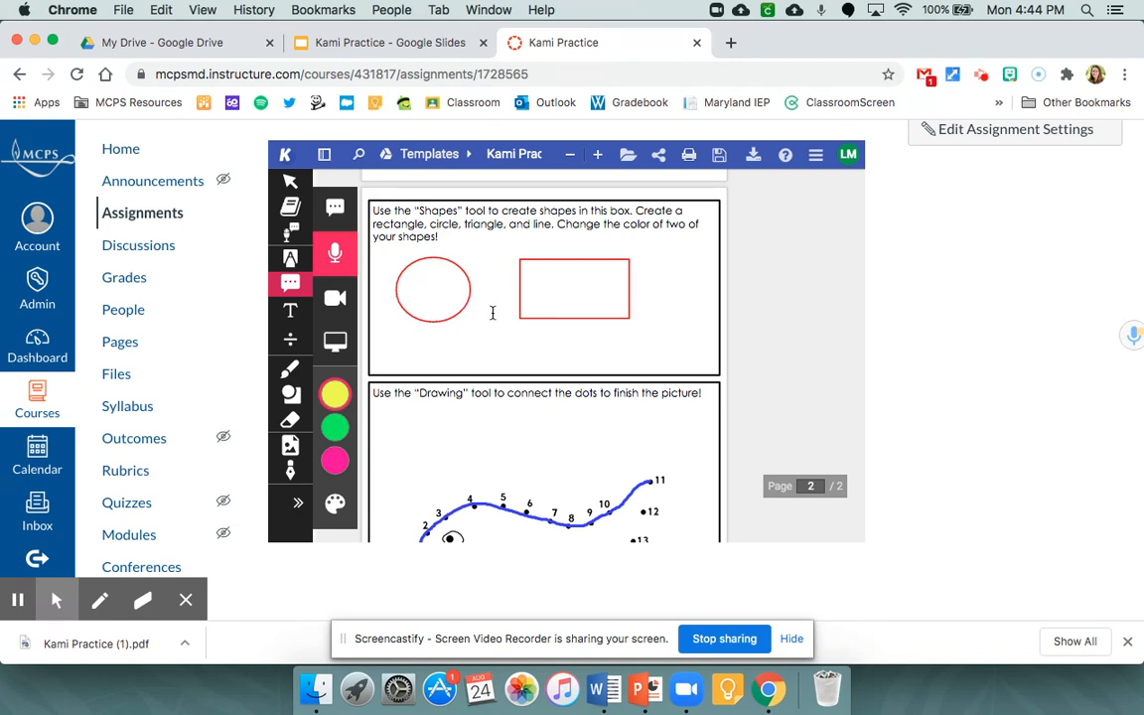
{"action": "left_click", "coordinate": [491, 417]}
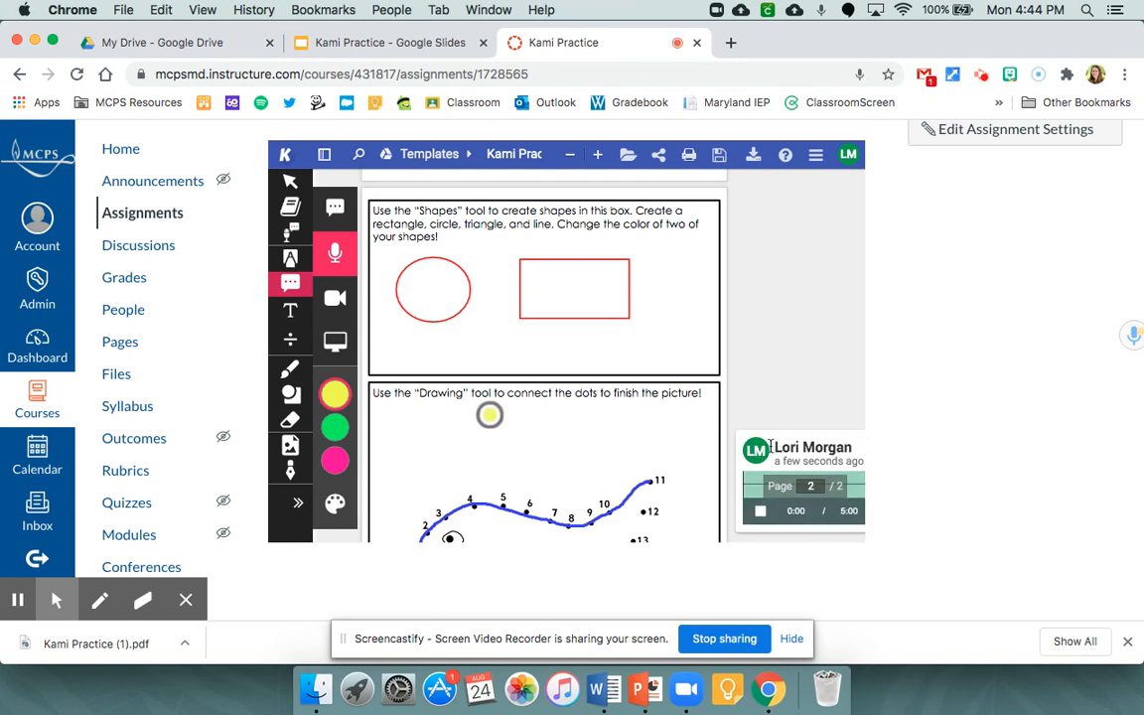
{"action": "left_click", "coordinate": [761, 512]}
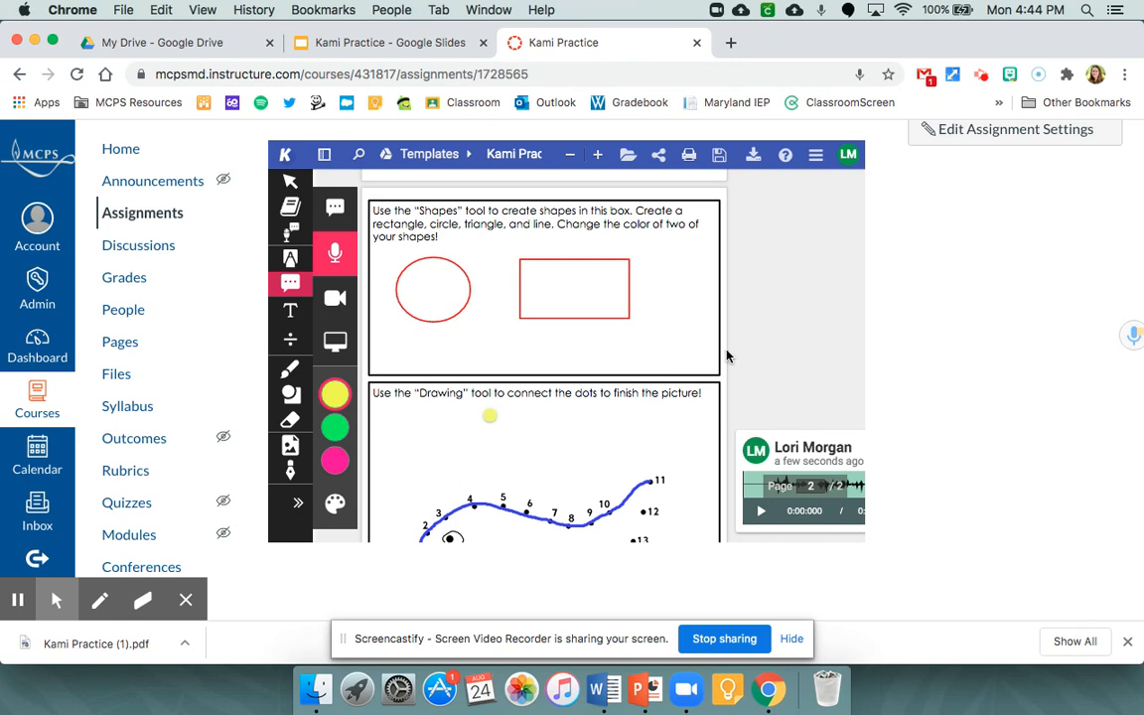
Step: Move the voice comment marker into the empty space above the connect-the-dots picture and play back the recording
{"action": "mouse_move", "coordinate": [490, 416]}
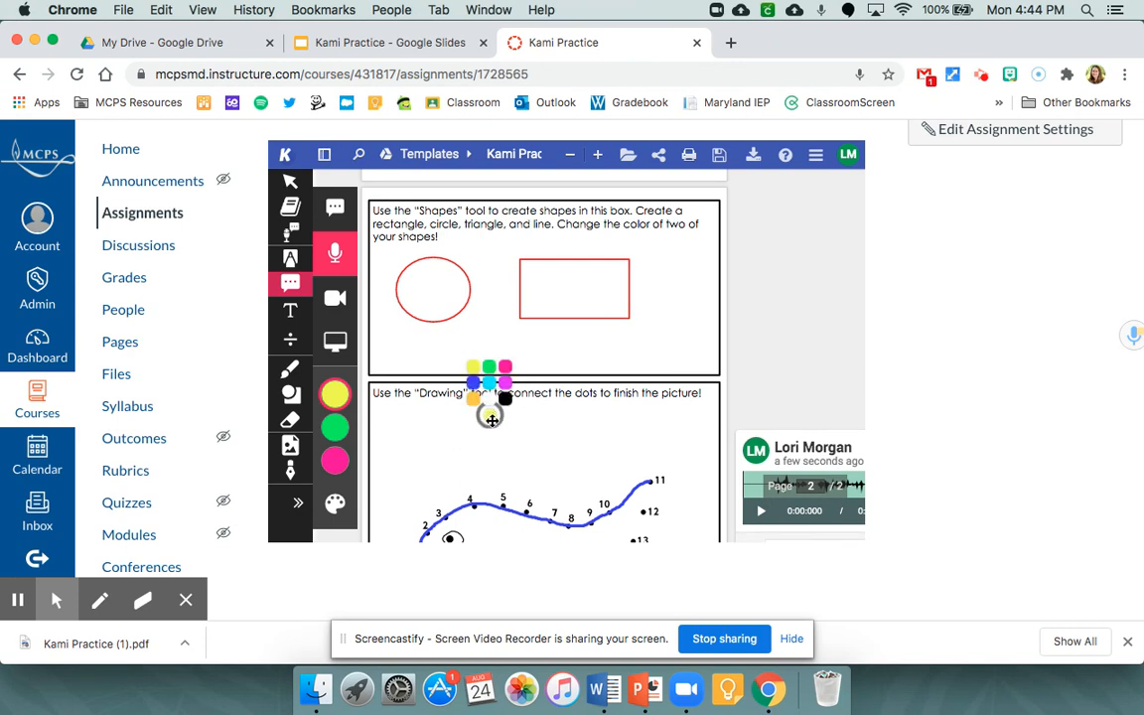
{"action": "scroll", "coordinate": [596, 417], "scroll_direction": "down", "scroll_amount": 3}
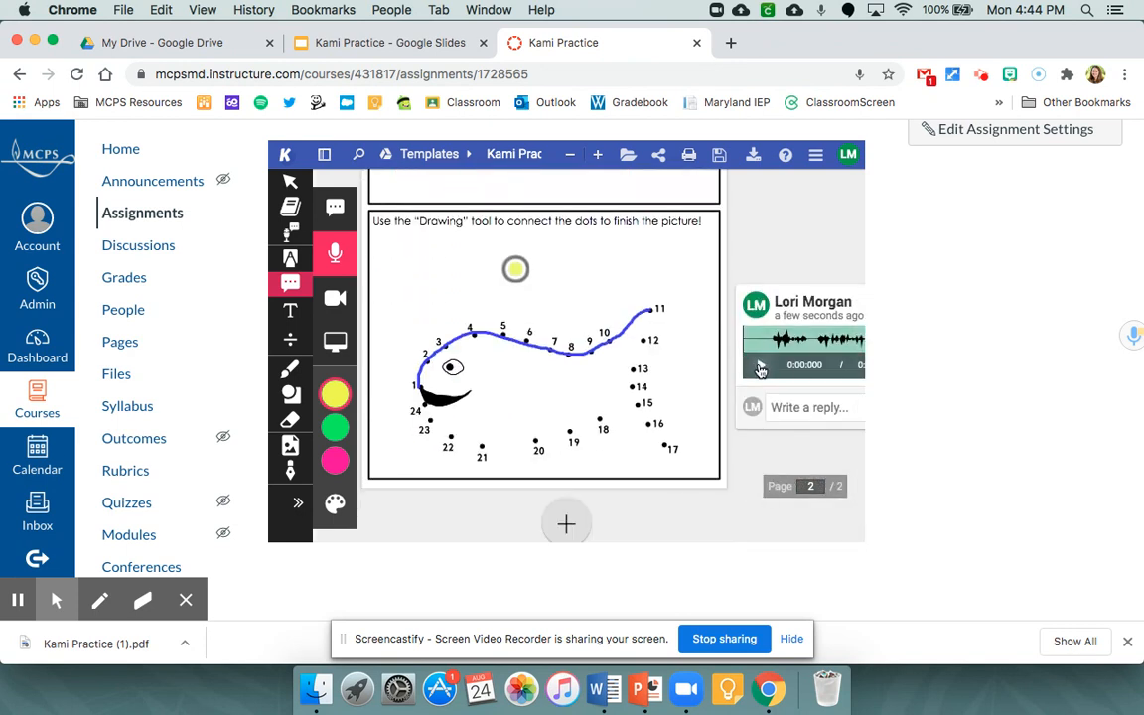
{"action": "left_click", "coordinate": [760, 370]}
{"action": "left_click", "coordinate": [760, 369]}
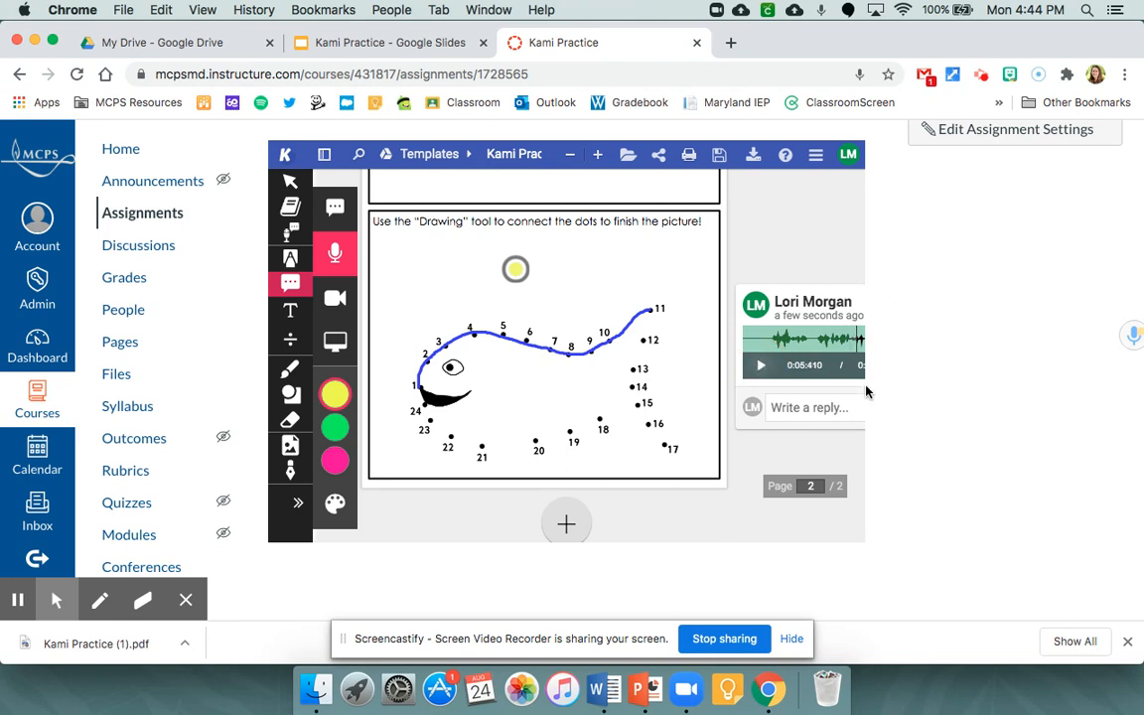
{"action": "scroll", "coordinate": [679, 435], "scroll_direction": "up", "scroll_amount": 5}
{"action": "scroll", "coordinate": [680, 435], "scroll_direction": "up", "scroll_amount": 1}
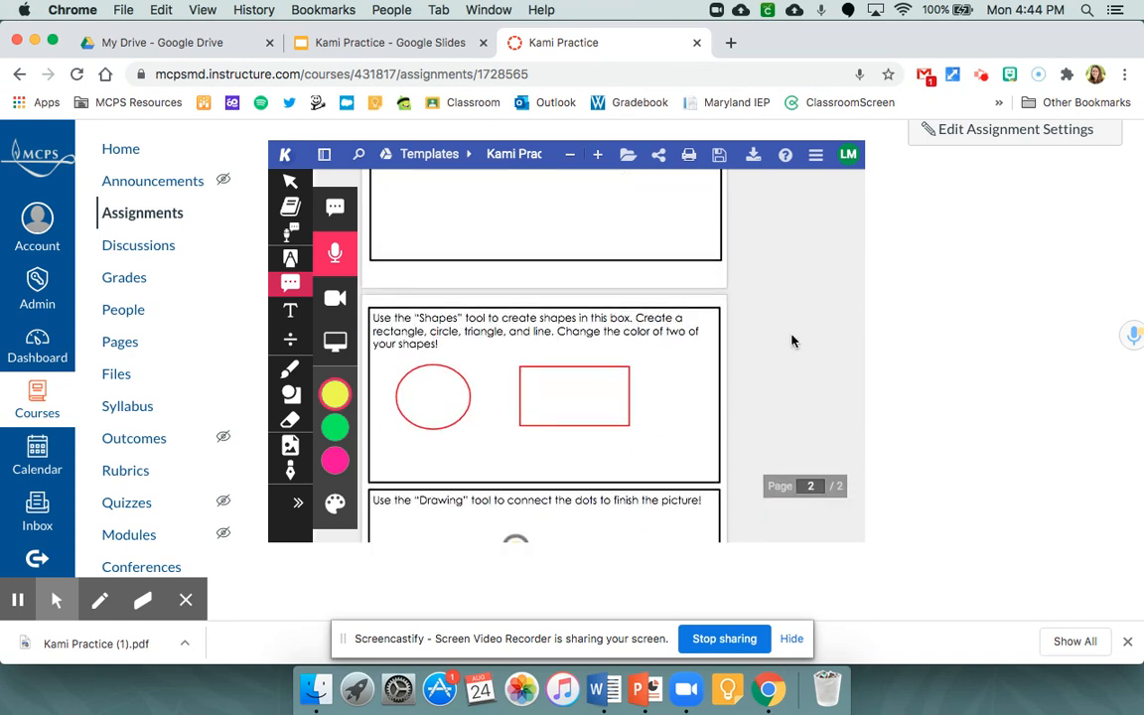
{"action": "scroll", "coordinate": [879, 310], "scroll_direction": "up", "scroll_amount": 2}
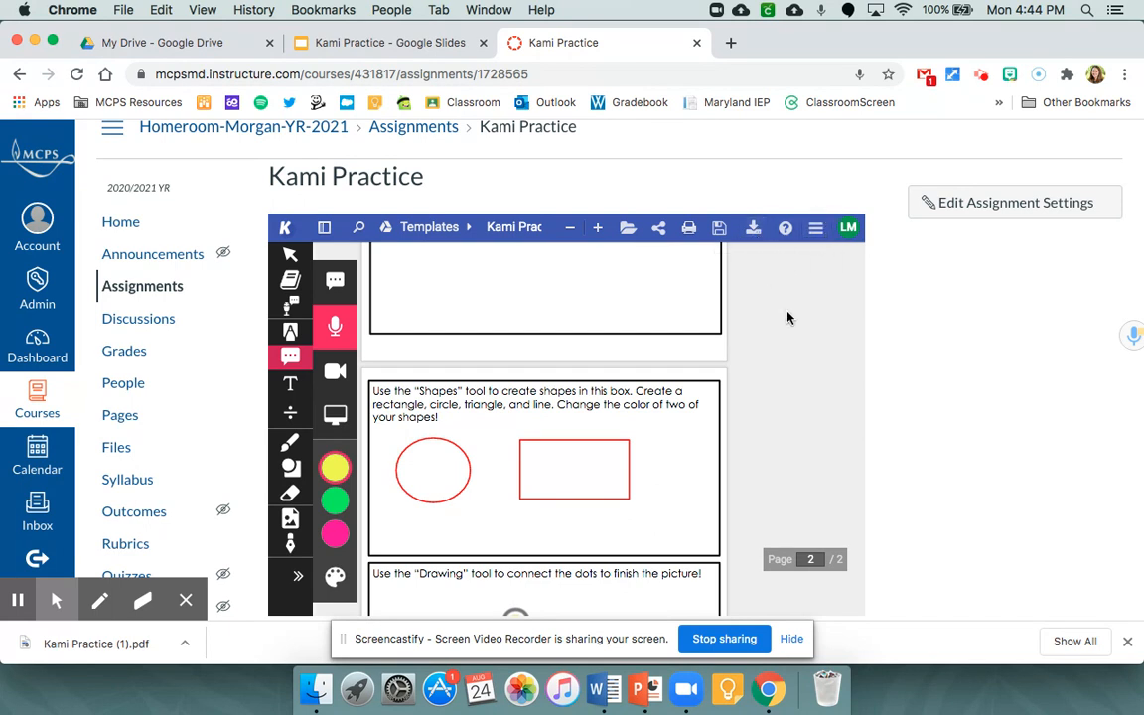
{"action": "scroll", "coordinate": [787, 318], "scroll_direction": "up", "scroll_amount": 4}
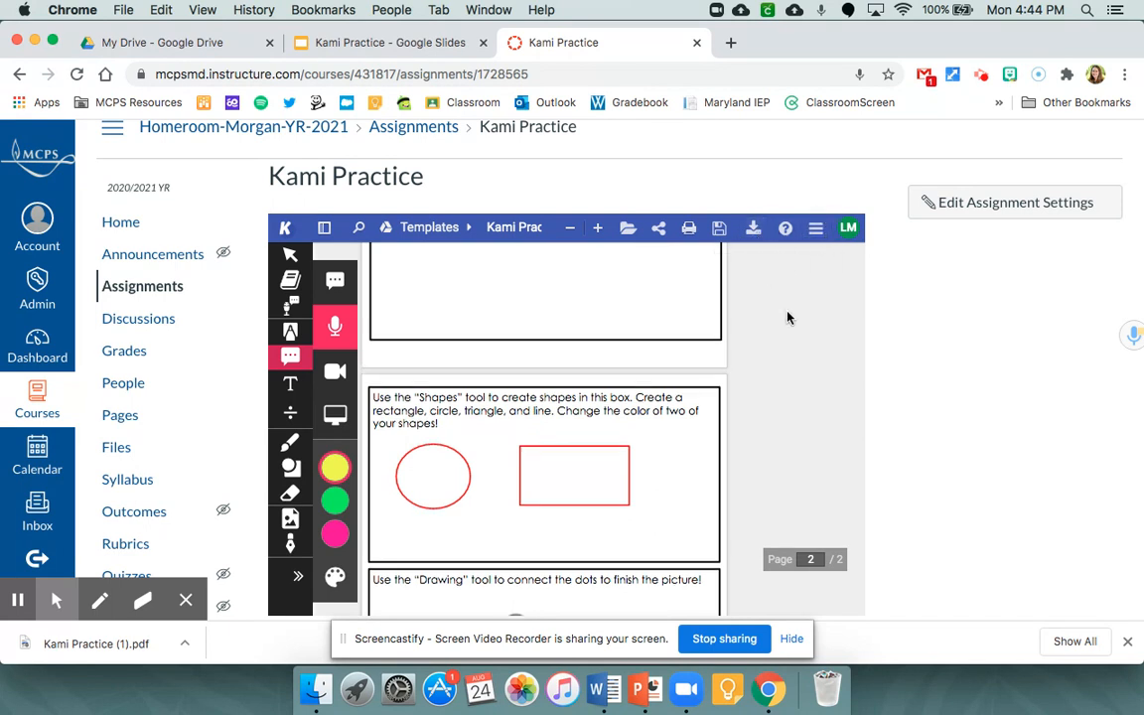